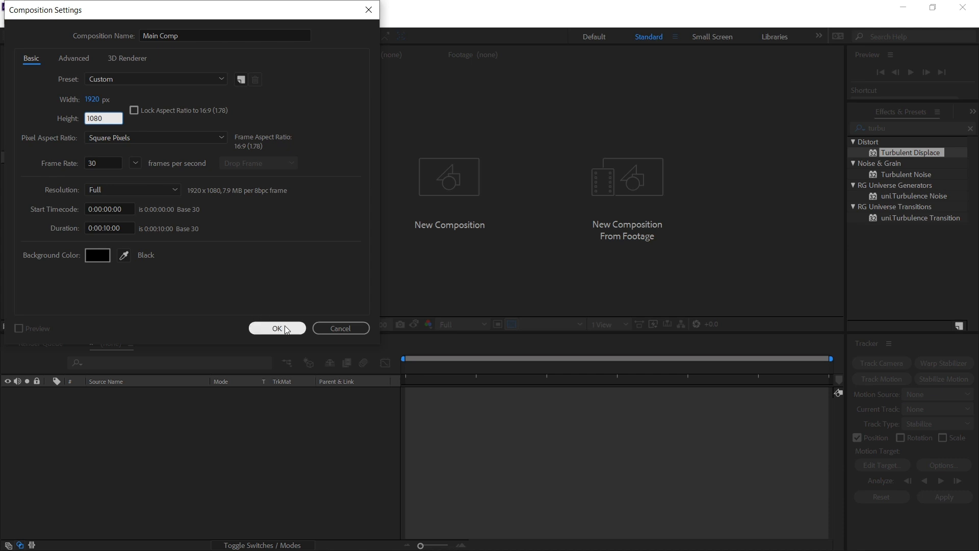
# - Create the 1920 × 1080, 30 fps, 10-second composition Main Comp and start a new solid named background
pyautogui.click(284, 326)
pyautogui.click(102, 21)
pyautogui.moveTo(125, 36)
pyautogui.click(327, 46)
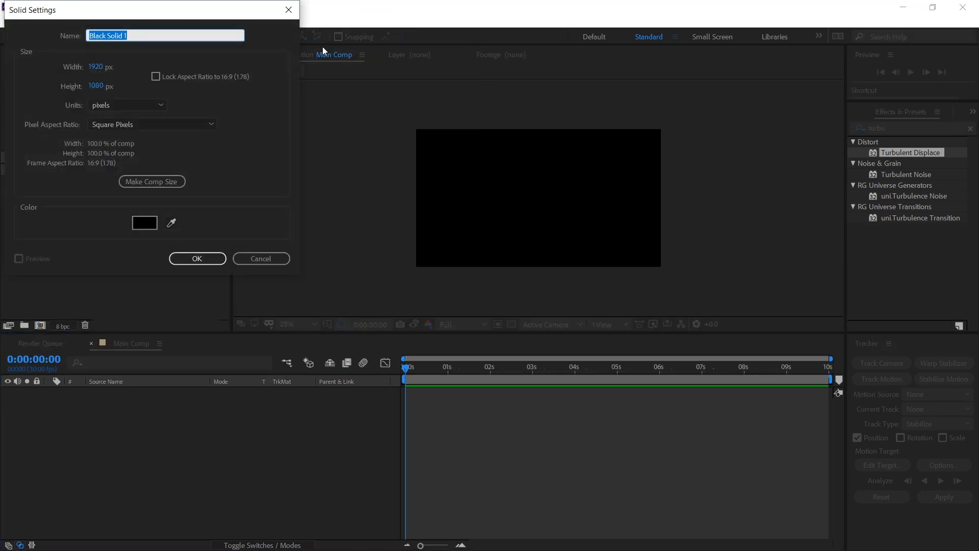
pyautogui.write('background')
# - Give the new solid the blue color 1BA0F7, add it to the composition and lock its layer
pyautogui.click(145, 223)
pyautogui.click(194, 116)
pyautogui.click(168, 90)
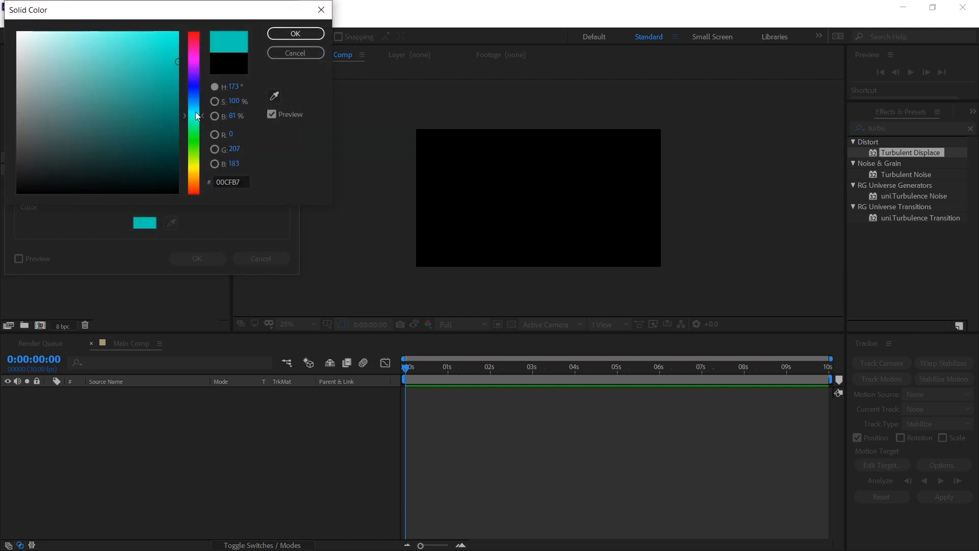
pyautogui.moveTo(195, 112); pyautogui.dragTo(195, 102)
pyautogui.click(161, 36)
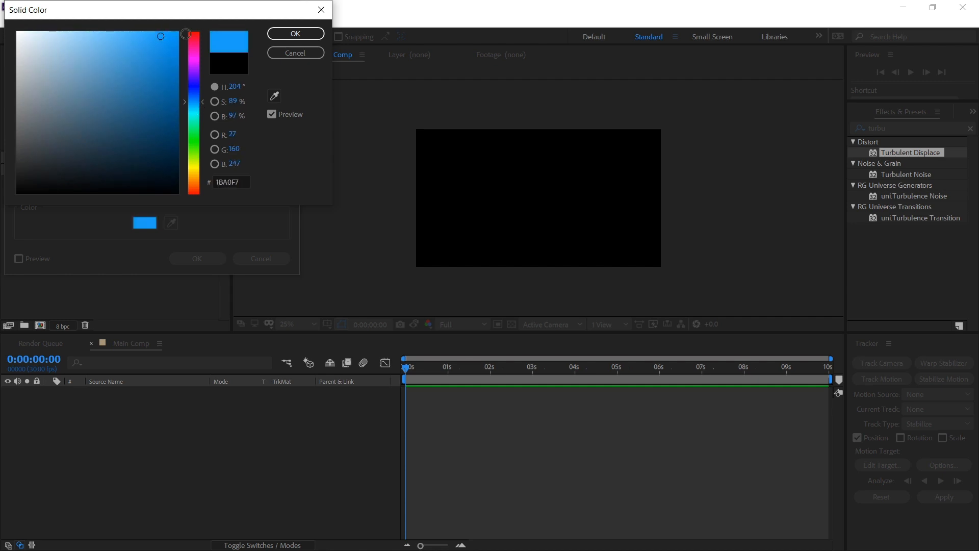
pyautogui.click(278, 33)
pyautogui.click(209, 256)
pyautogui.press('s')
pyautogui.click(37, 392)
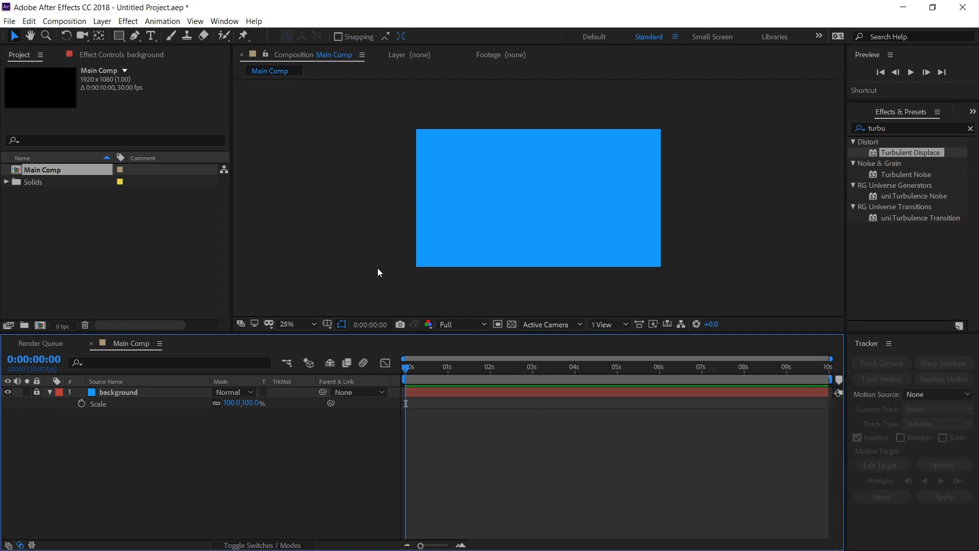
# - Draw a nearly horizontal two-point line with the Pen tool across the upper half of the composition, extending well beyond both sides
pyautogui.press(',')
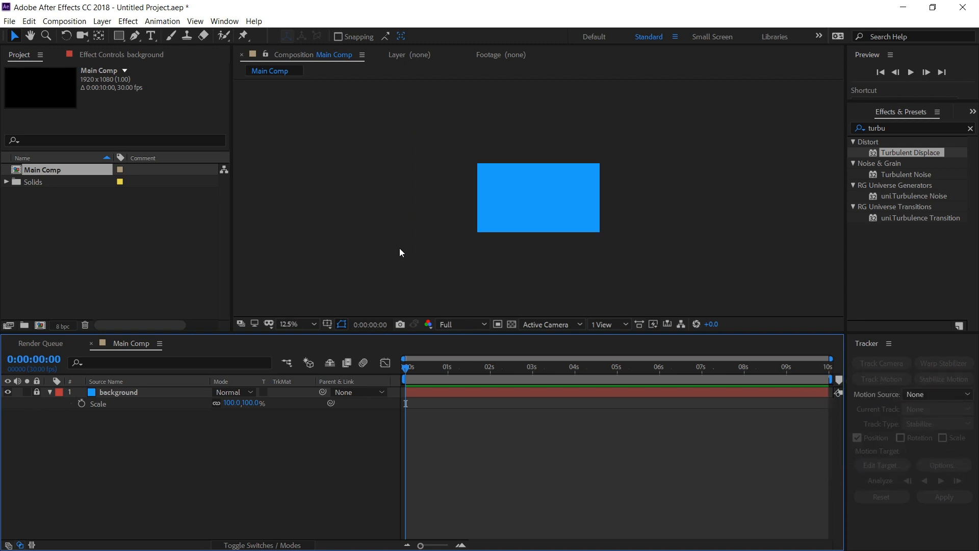
pyautogui.click(134, 36)
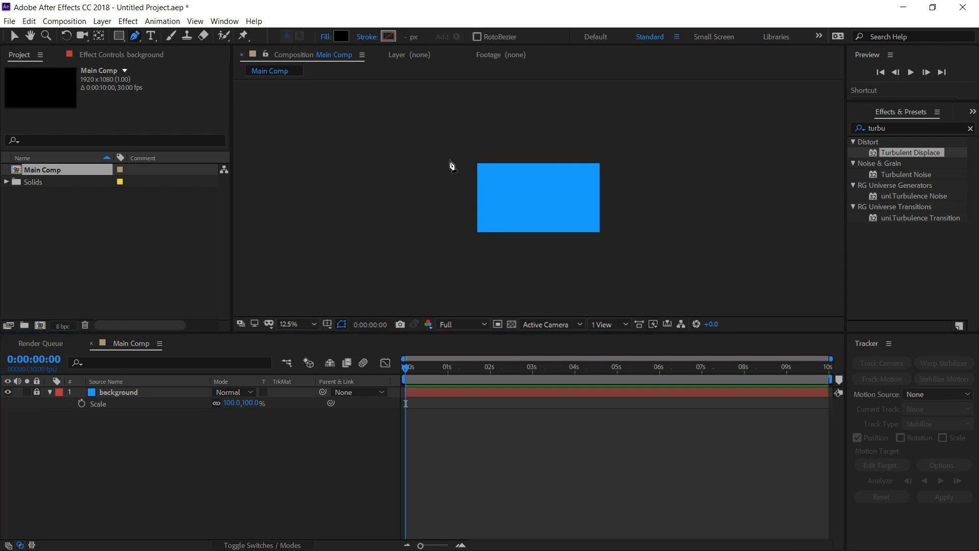
pyautogui.click(354, 180)
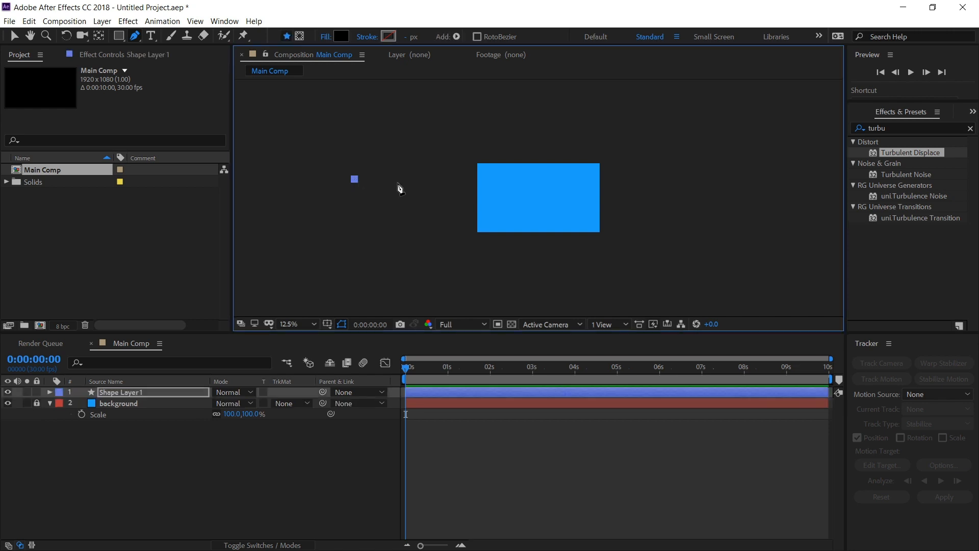
pyautogui.click(730, 193)
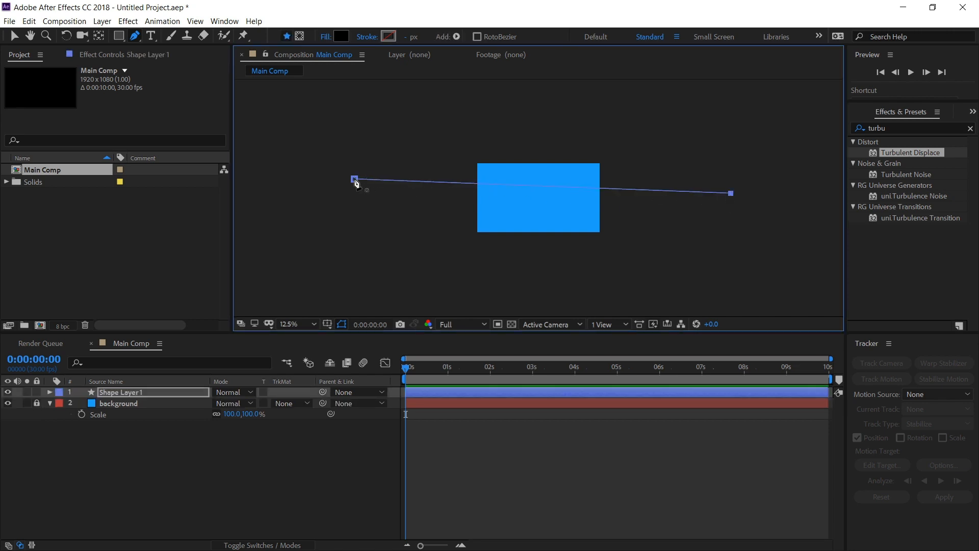
pyautogui.press('v')
pyautogui.moveTo(354, 179); pyautogui.dragTo(336, 179)
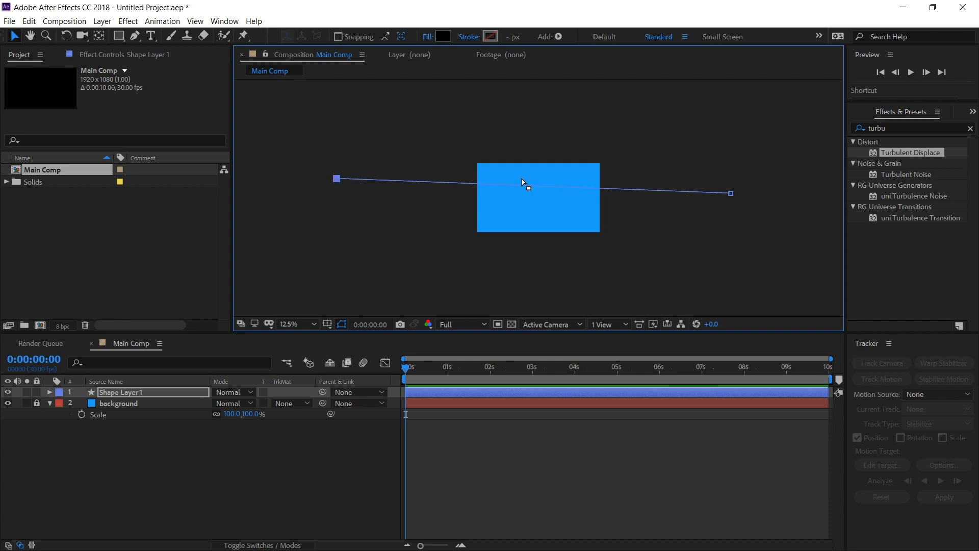
pyautogui.moveTo(731, 194); pyautogui.dragTo(745, 189)
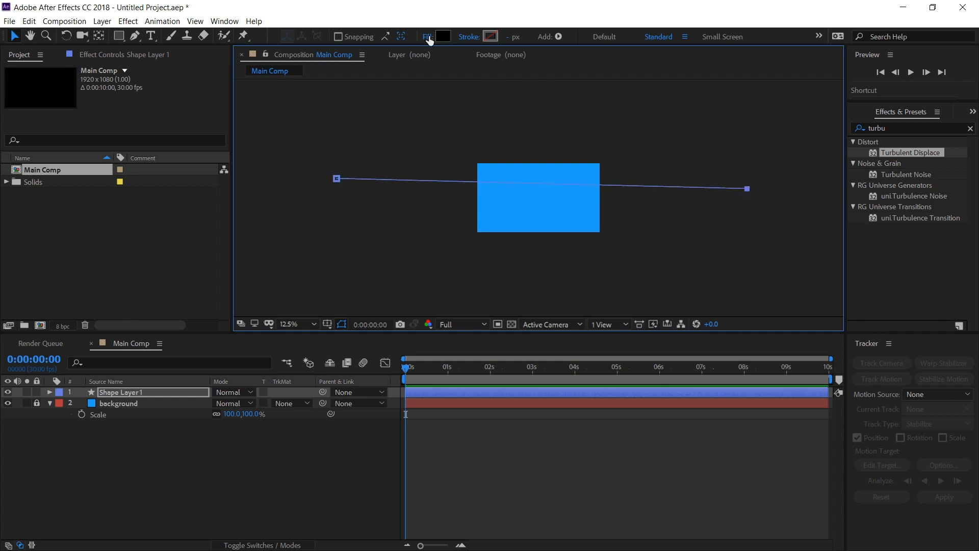
# - Set the line's fill to None and its stroke to a solid color
pyautogui.click(427, 36)
pyautogui.click(21, 36)
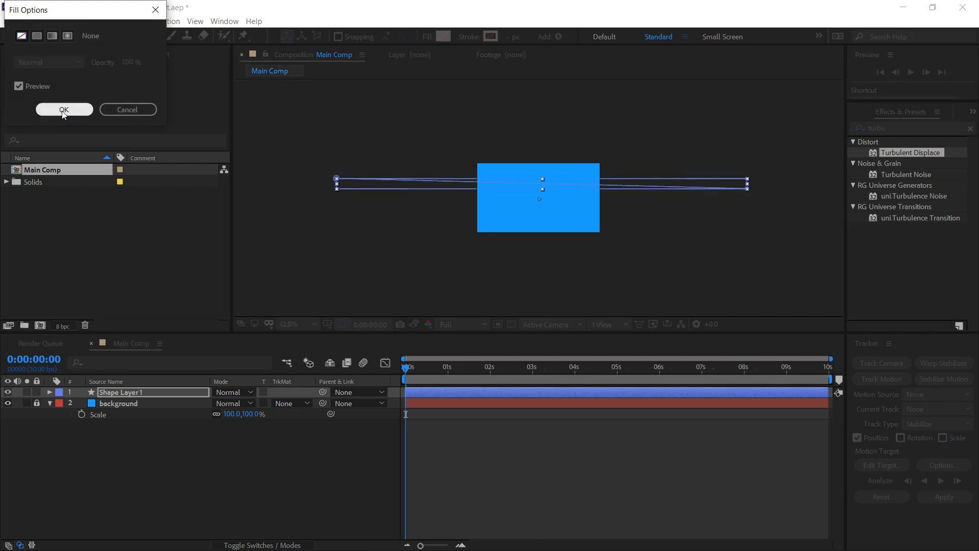
pyautogui.click(64, 110)
pyautogui.click(465, 38)
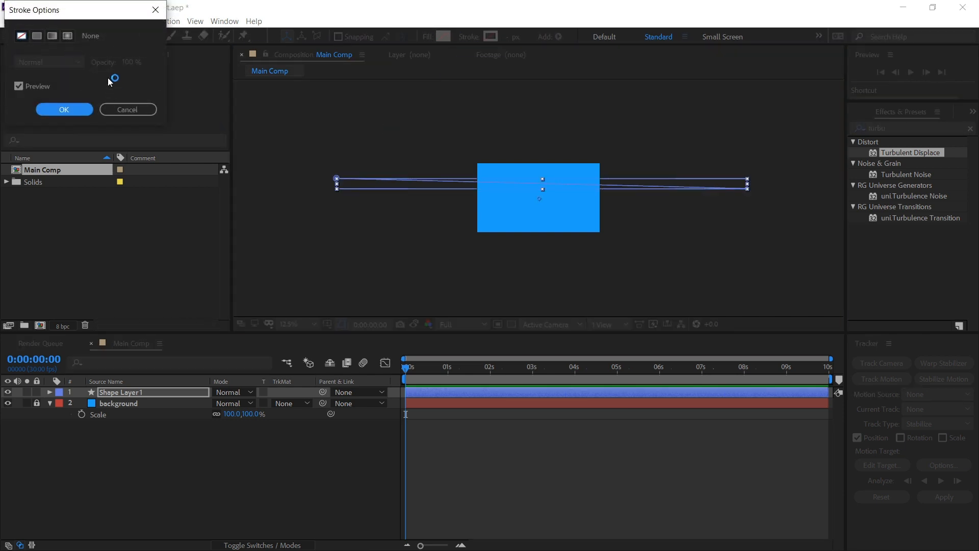
pyautogui.click(37, 36)
pyautogui.click(62, 108)
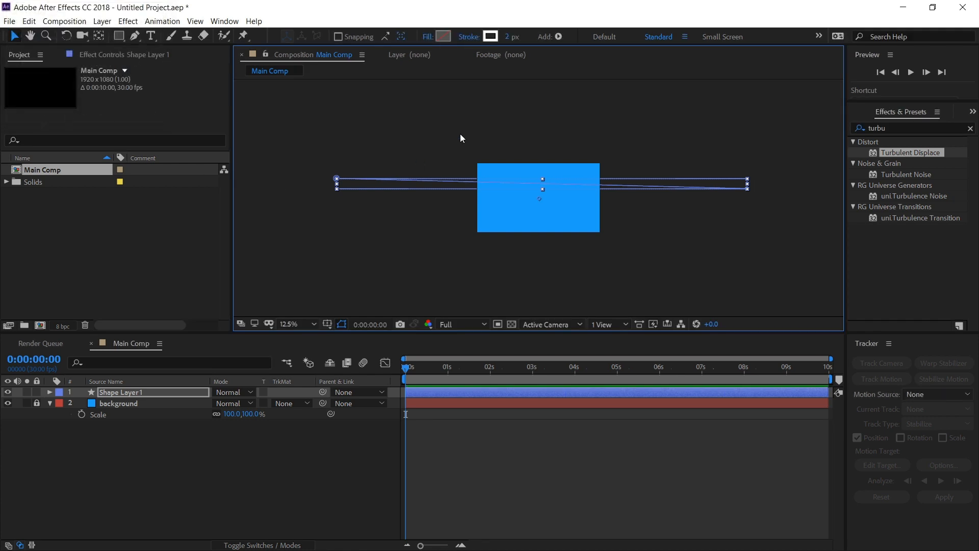
# - Change the line's stroke color to black and its stroke width to 3 px
pyautogui.scroll(4, 547, 188)
pyautogui.scroll(-2, 547, 188)
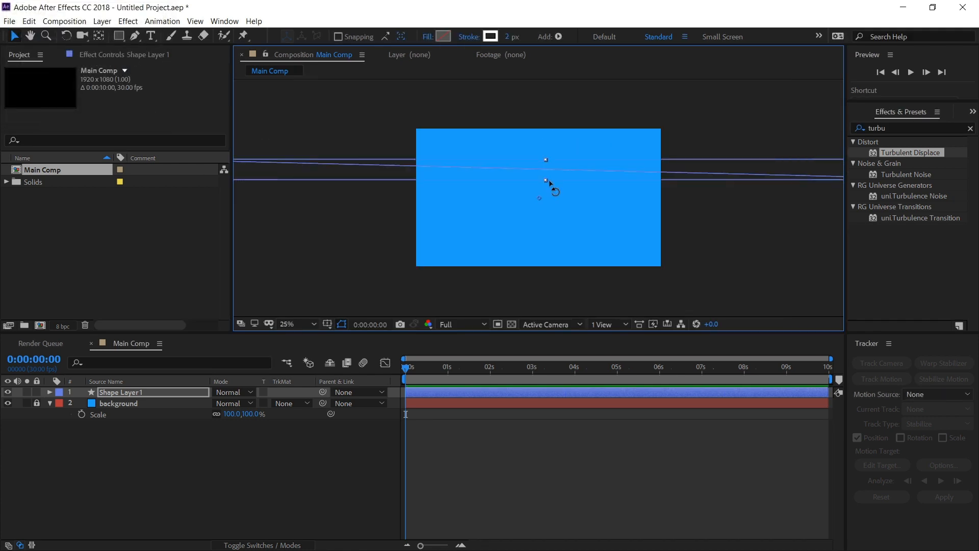
pyautogui.scroll(2, 547, 186)
pyautogui.click(499, 432)
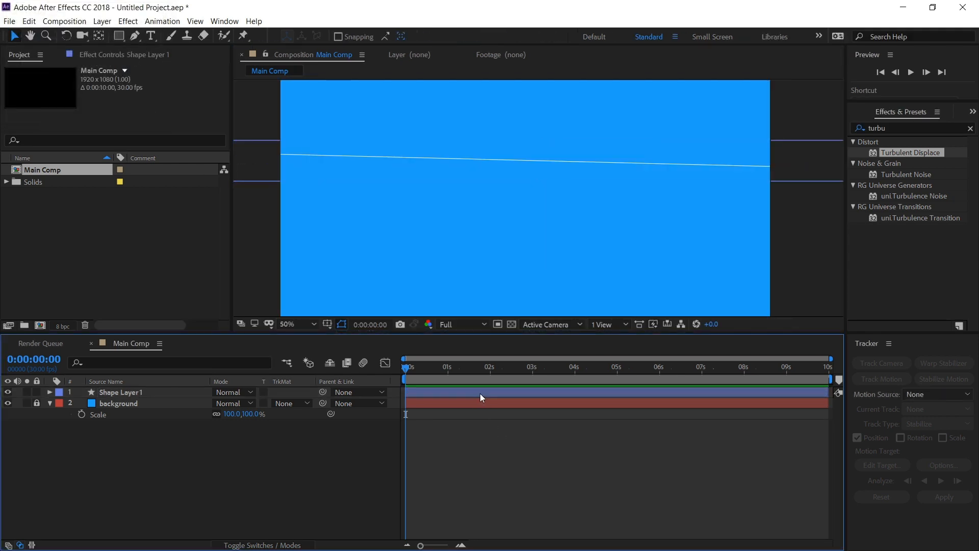
pyautogui.click(481, 394)
pyautogui.click(498, 38)
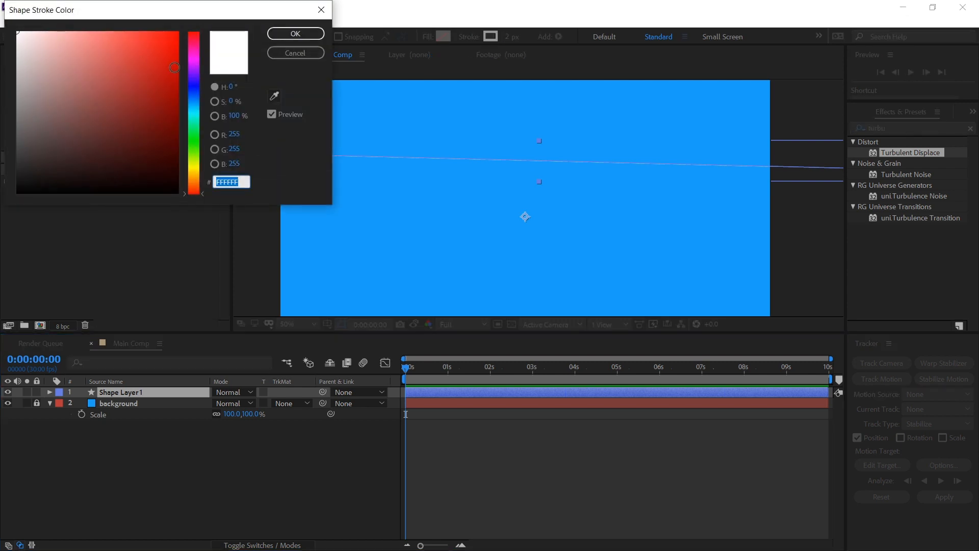
pyautogui.moveTo(109, 77); pyautogui.dragTo(1, 213)
pyautogui.click(272, 35)
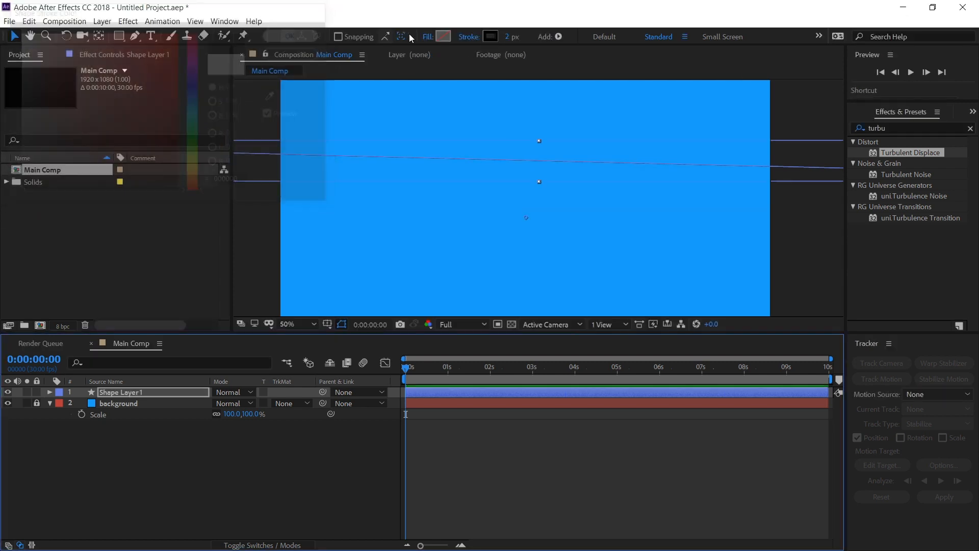
pyautogui.click(510, 38)
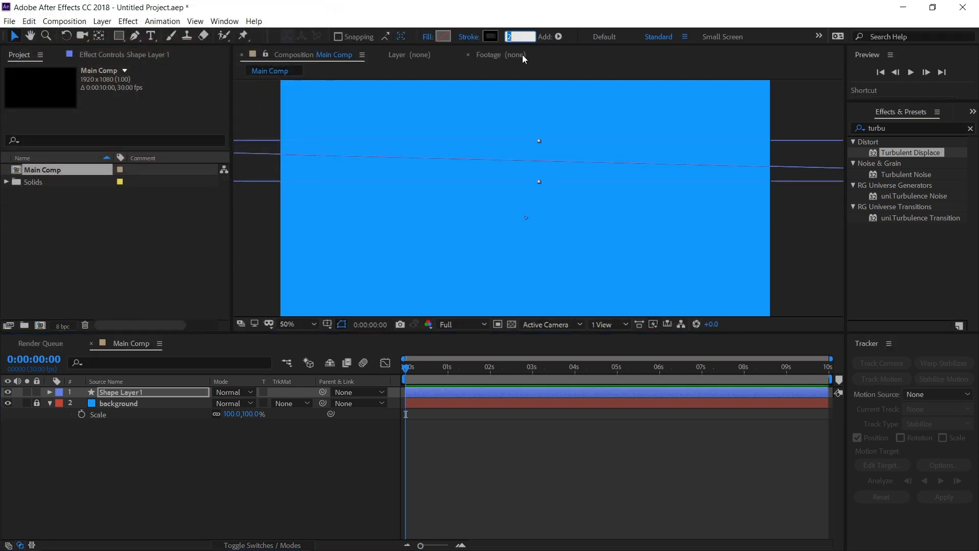
pyautogui.click(275, 454)
# - Add Wiggle Paths to the line's shape layer with Size 17 and Detail 100
pyautogui.click(50, 392)
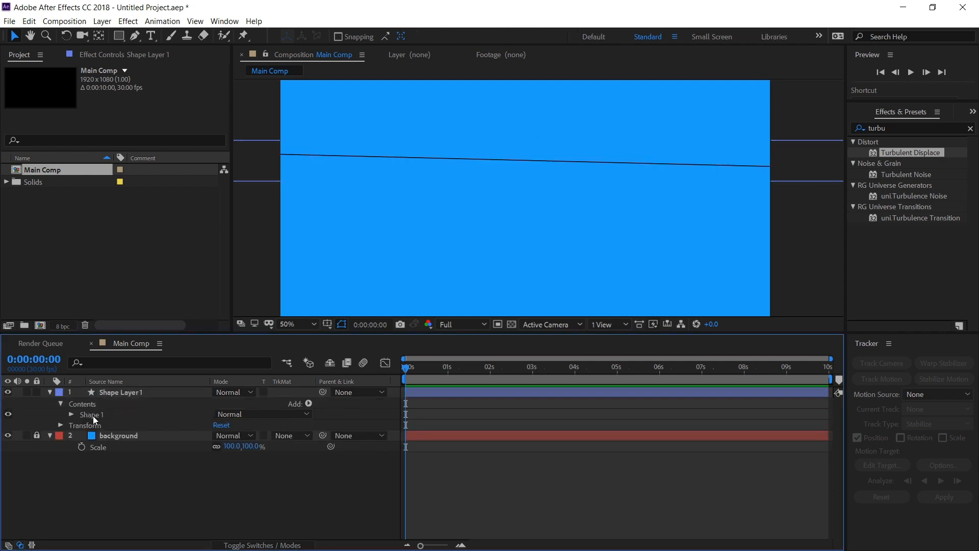
pyautogui.click(308, 404)
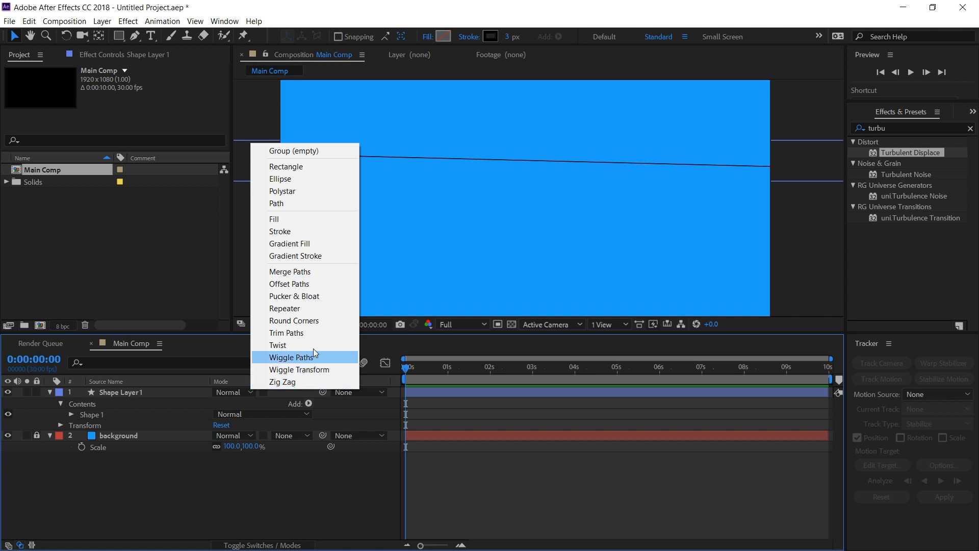
pyautogui.click(303, 358)
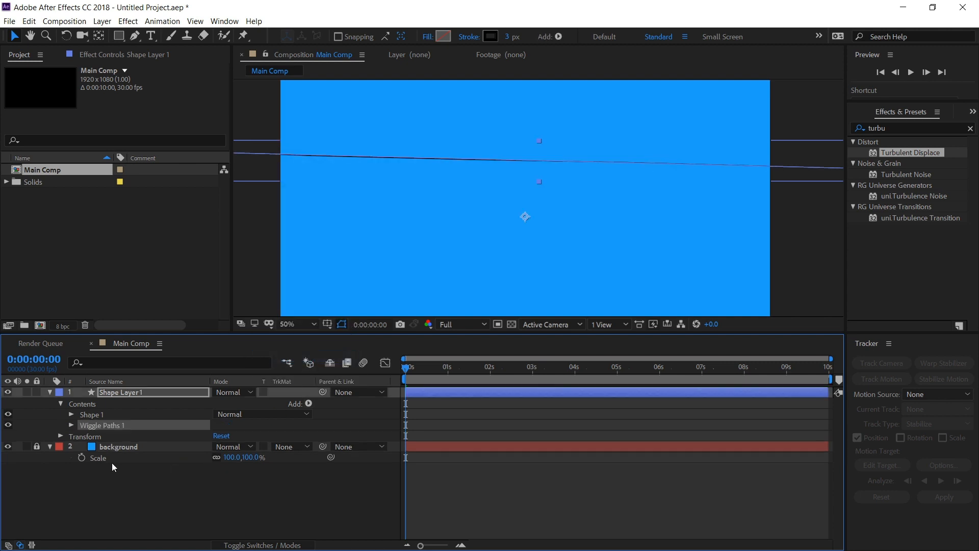
pyautogui.click(72, 425)
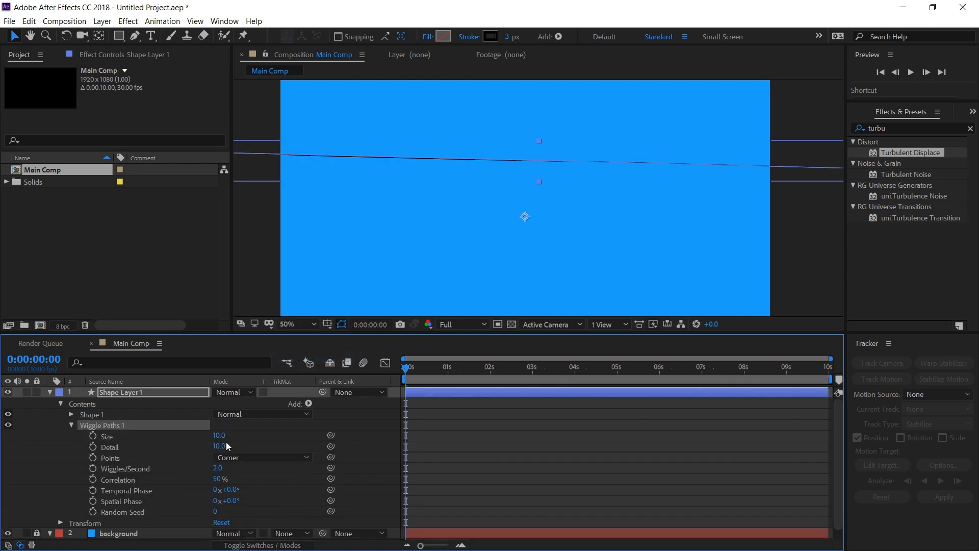
pyautogui.moveTo(222, 435); pyautogui.dragTo(227, 435)
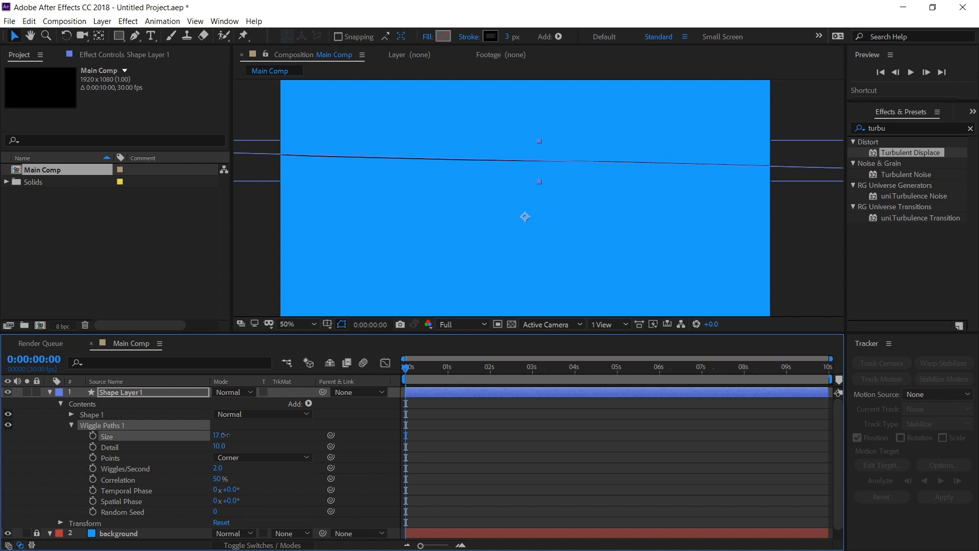
pyautogui.moveTo(224, 446); pyautogui.dragTo(288, 443)
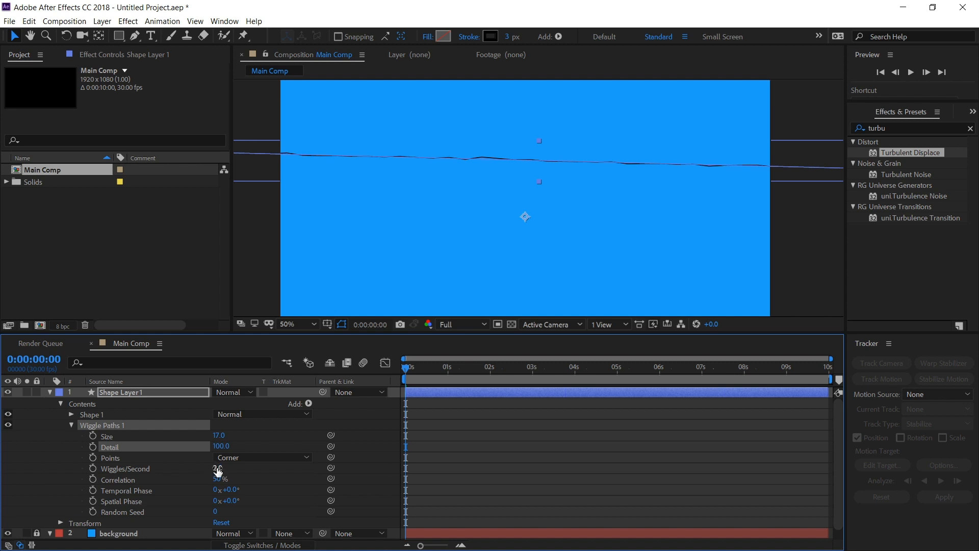
# - Add a Repeater to the line's shape layer with Copies set to 3
pyautogui.click(308, 403)
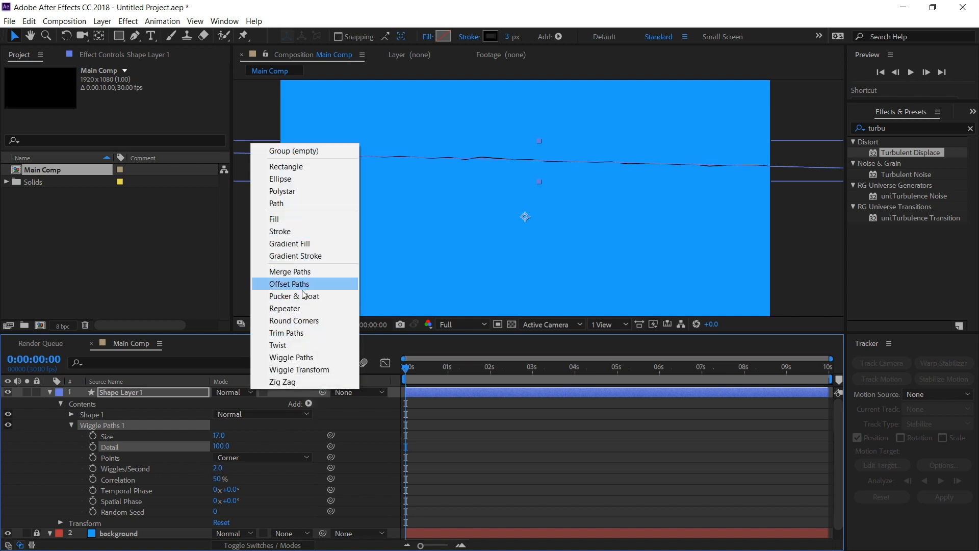
pyautogui.click(299, 308)
pyautogui.scroll(-2, 69, 485)
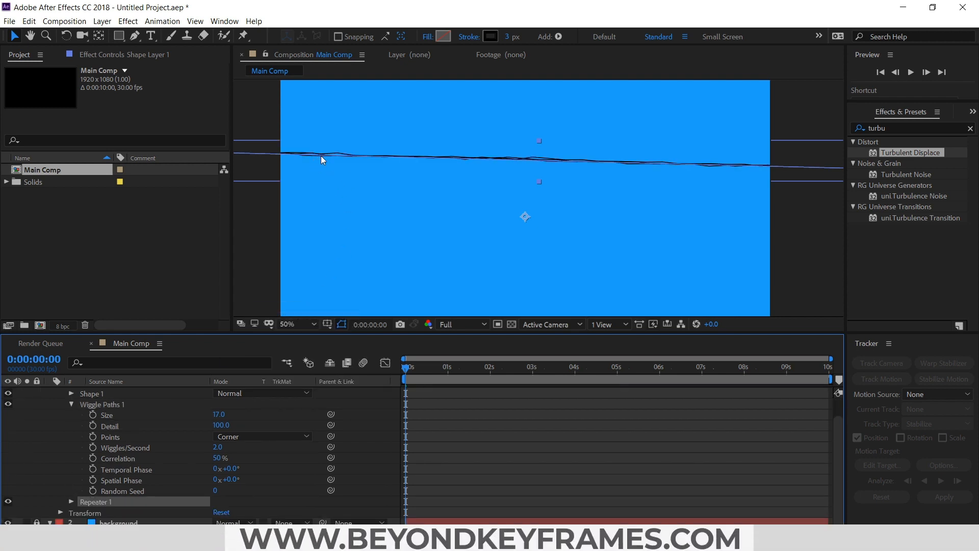
pyautogui.scroll(2, 325, 153)
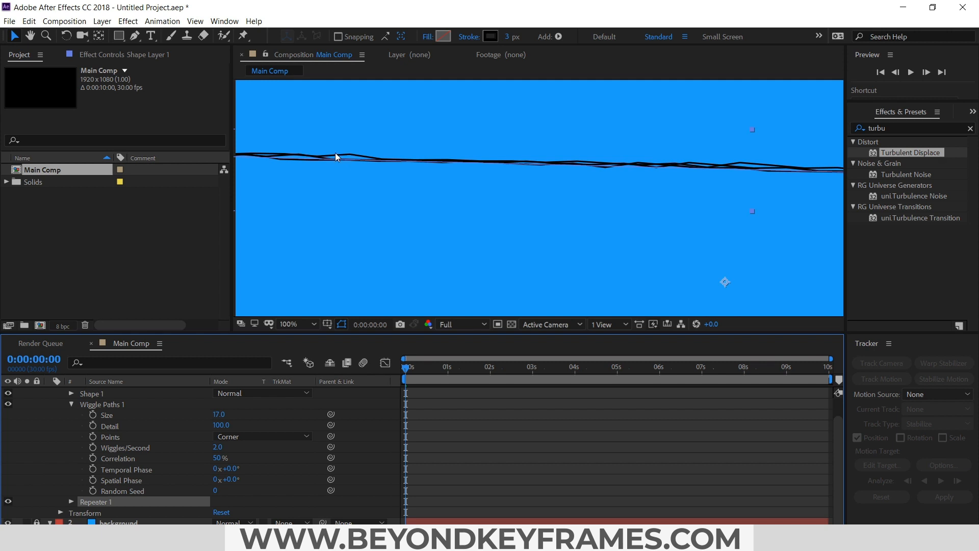
pyautogui.click(70, 502)
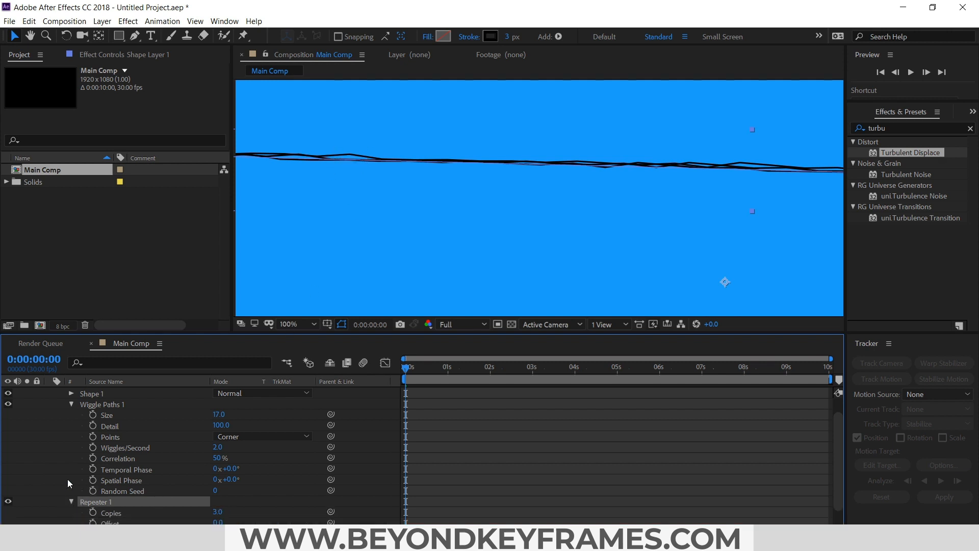
pyautogui.moveTo(218, 506)
pyautogui.mouseDown()
pyautogui.moveTo(228, 501)
pyautogui.moveTo(211, 506)
pyautogui.mouseUp()
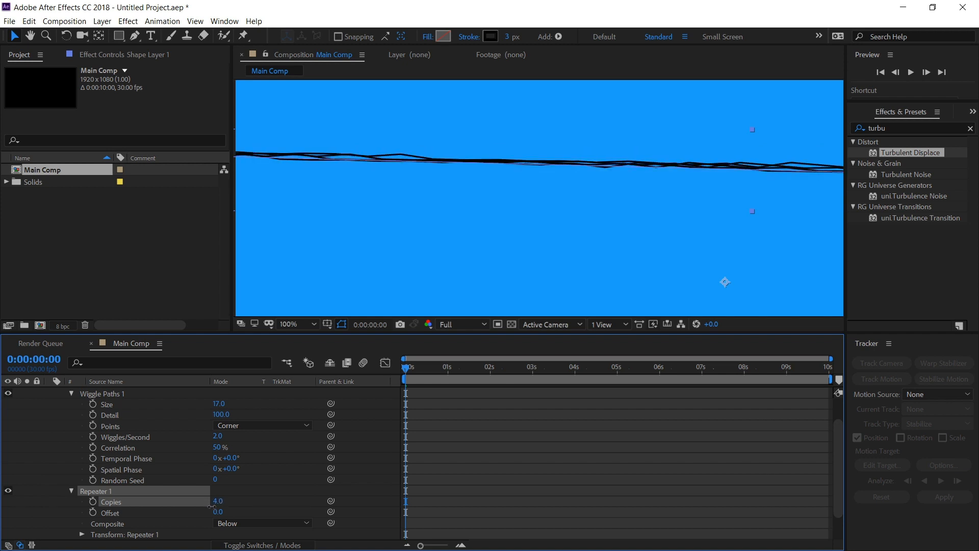
pyautogui.click(216, 501)
pyautogui.write('3')
pyautogui.click(424, 477)
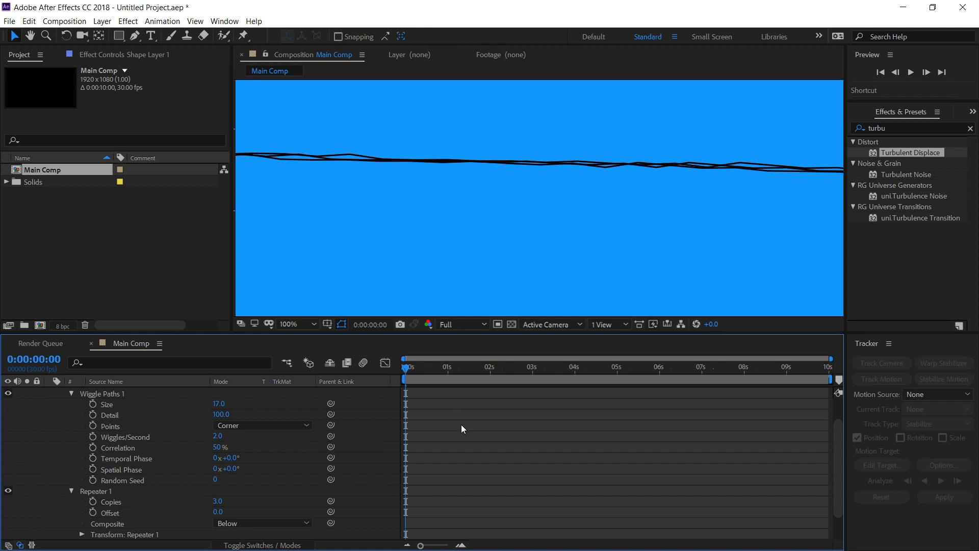
# - Play back the composition and scrub to 0:00:06:03 to examine how the repeated lines wiggle
pyautogui.press('space')
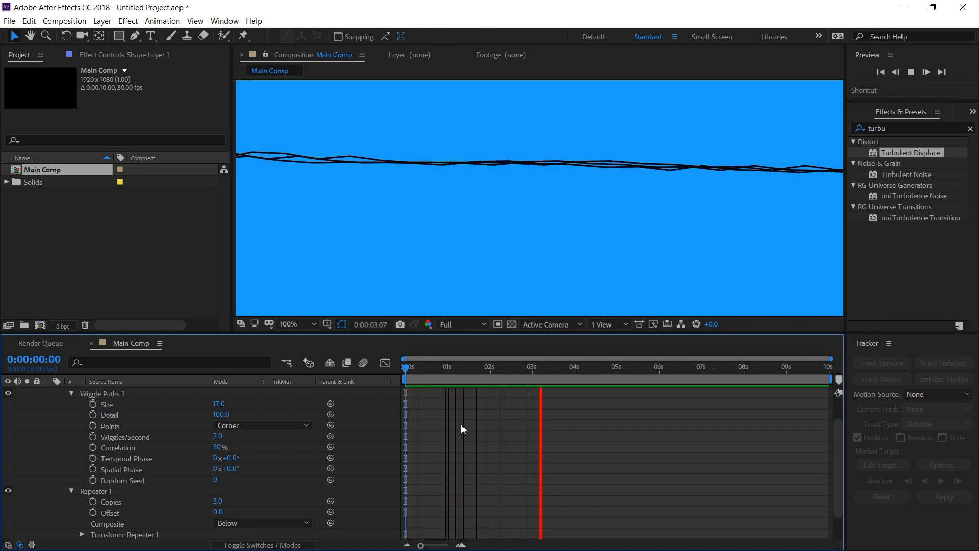
pyautogui.press('space')
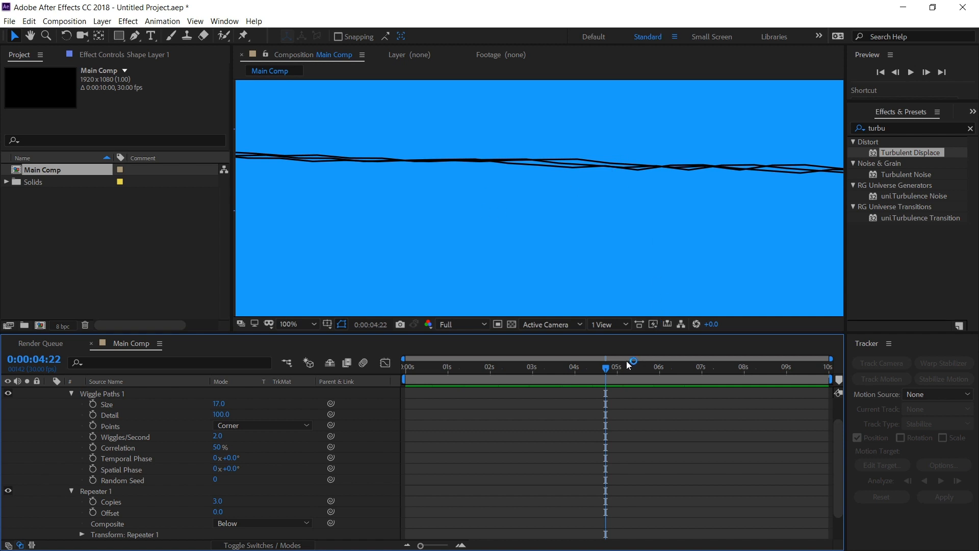
pyautogui.click(616, 374)
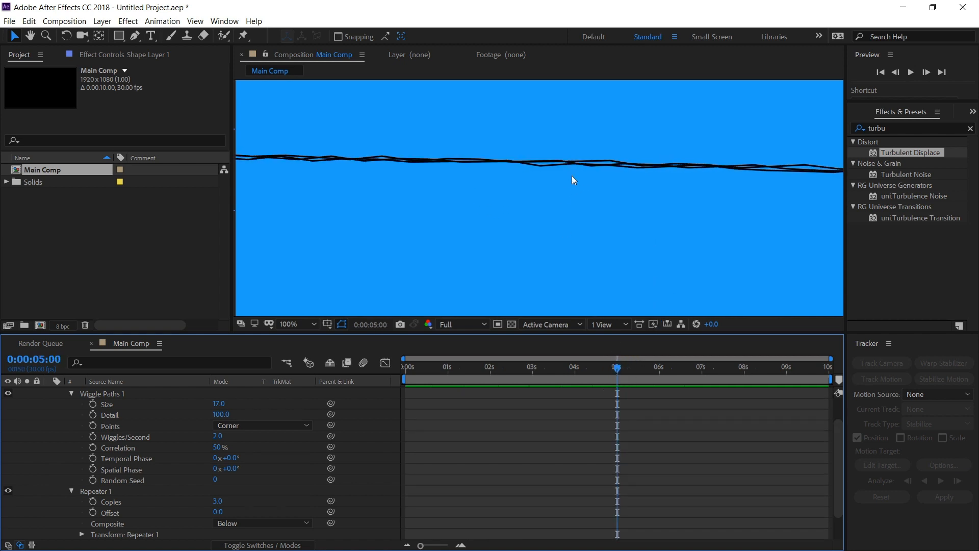
pyautogui.scroll(1, 579, 152)
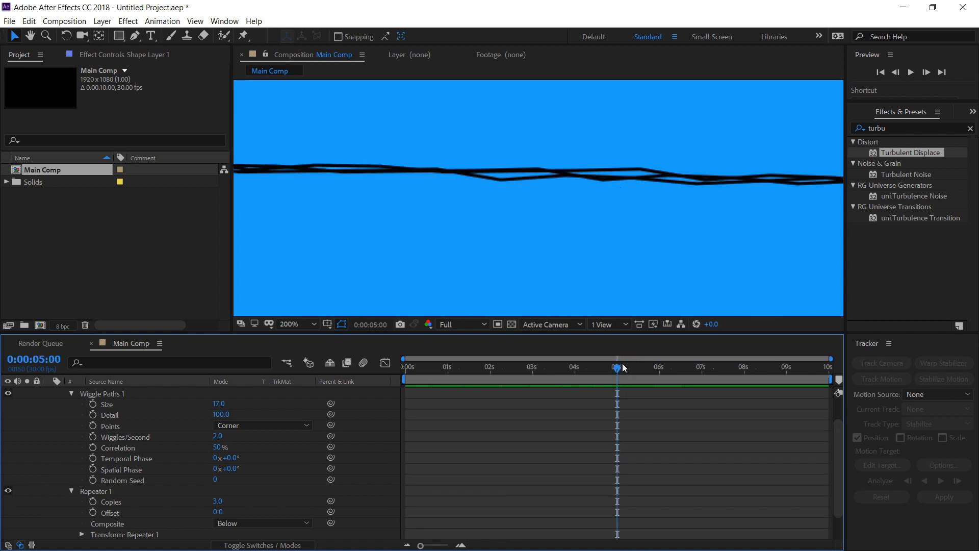
pyautogui.moveTo(622, 363); pyautogui.dragTo(664, 366)
pyautogui.scroll(-1, 61, 509)
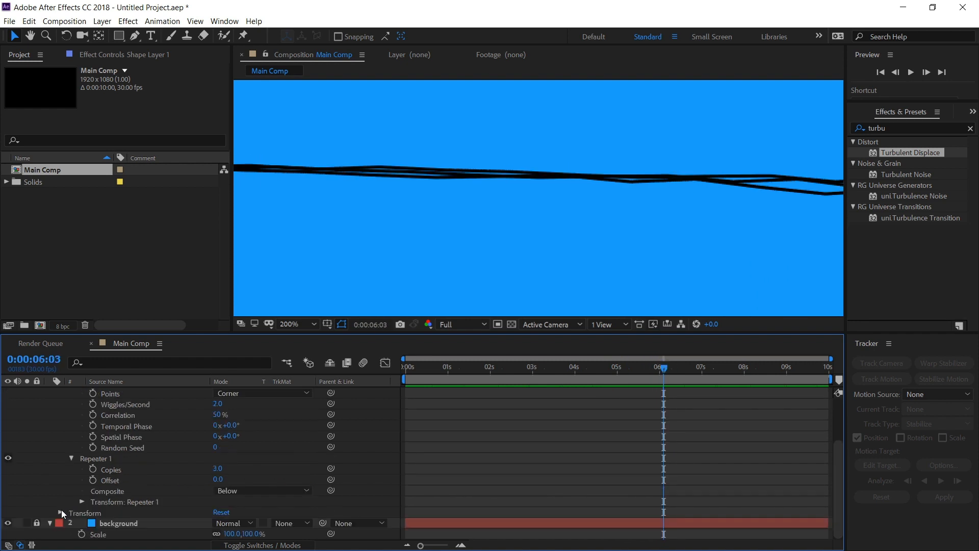
# - Set the Repeater's transform Position to 100, 1 and fit the whole composition in the viewer
pyautogui.click(81, 502)
pyautogui.scroll(-1, 79, 485)
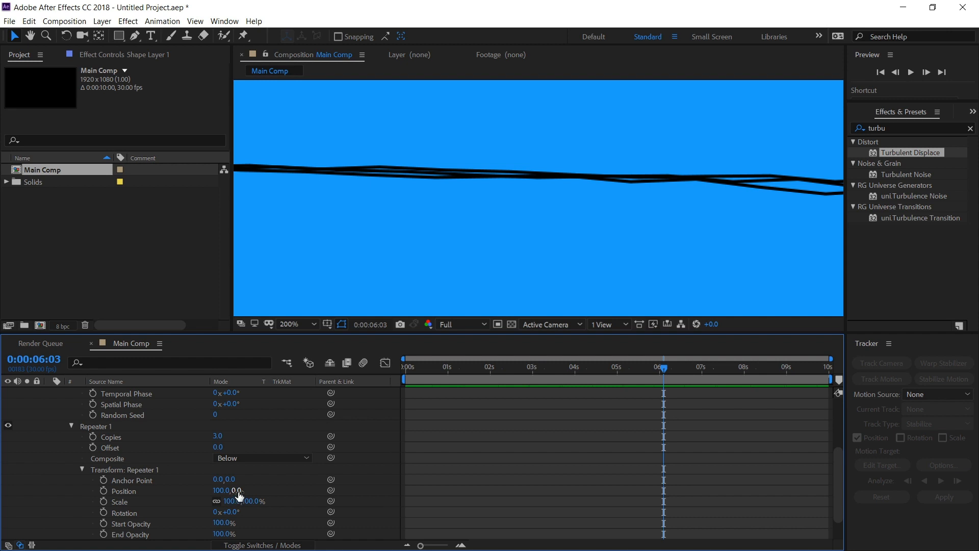
pyautogui.moveTo(232, 491); pyautogui.dragTo(233, 491)
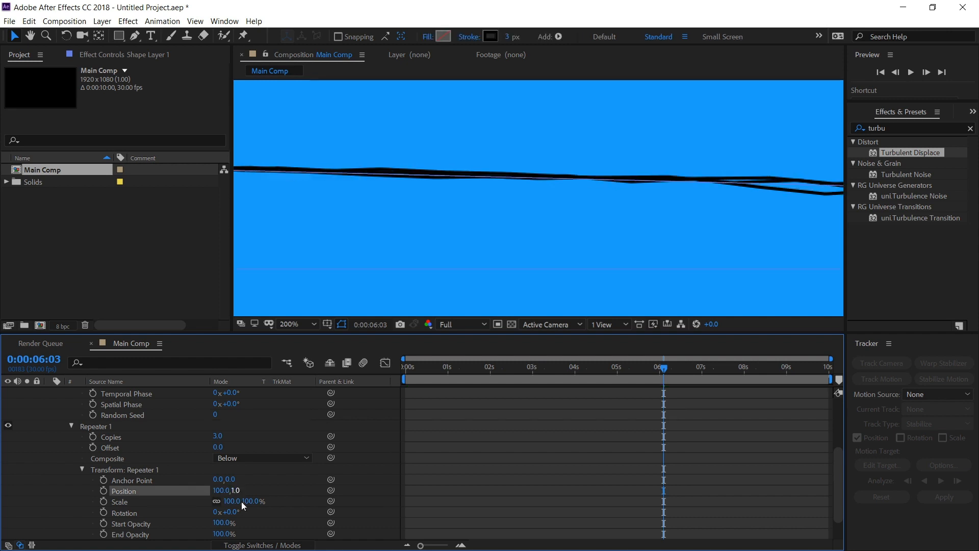
pyautogui.moveTo(559, 377); pyautogui.dragTo(660, 396)
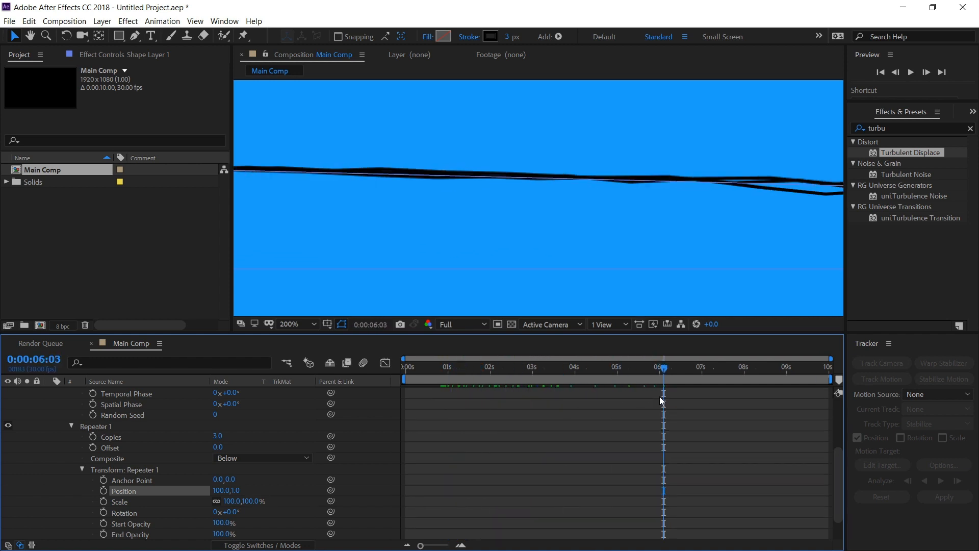
pyautogui.click(304, 327)
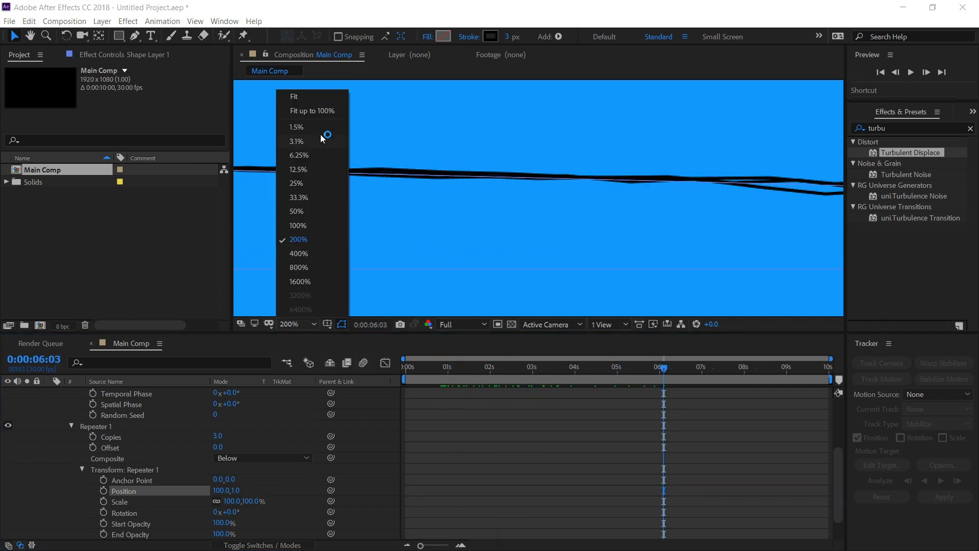
pyautogui.click(313, 114)
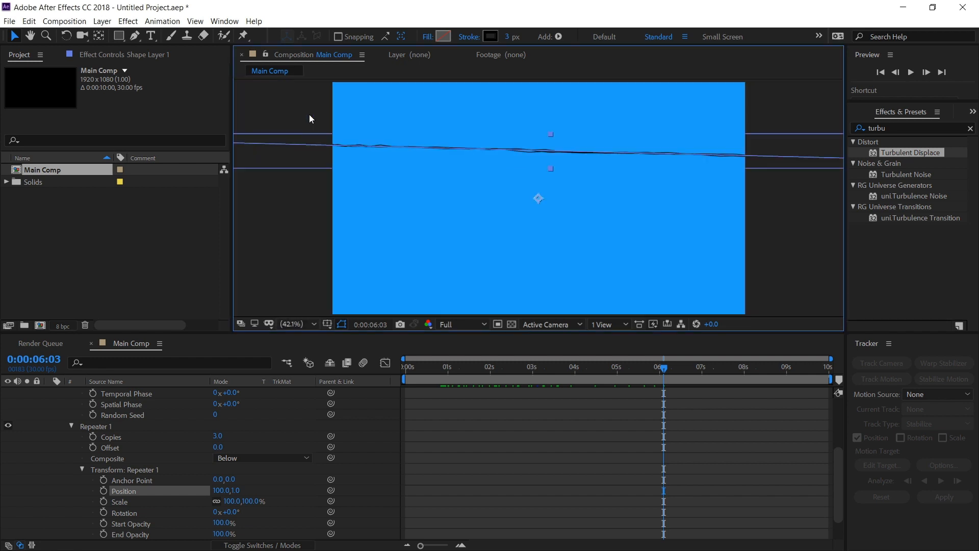
# - Collapse the shape layer's properties and rename the layer as Line 1
pyautogui.click(460, 487)
pyautogui.scroll(3, 99, 425)
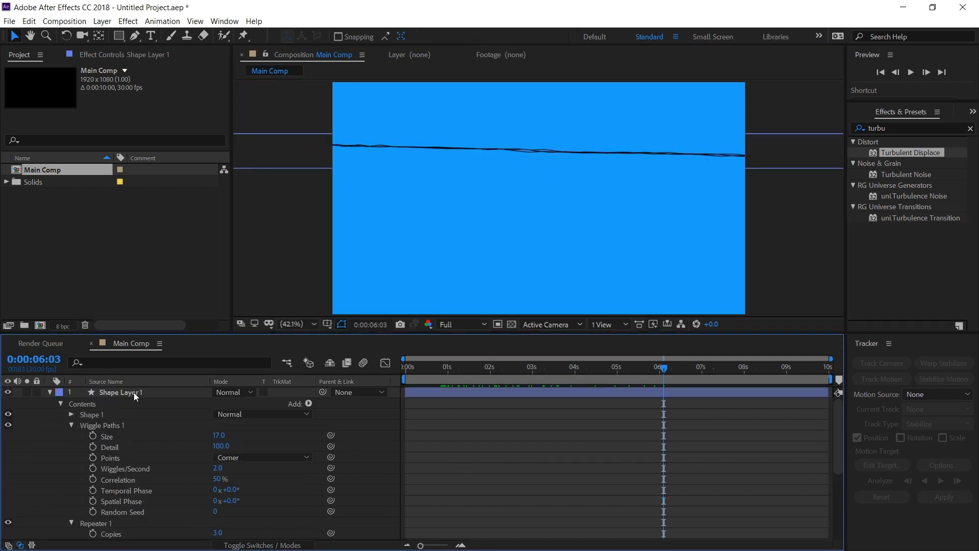
pyautogui.click(49, 392)
pyautogui.rightClick(114, 396)
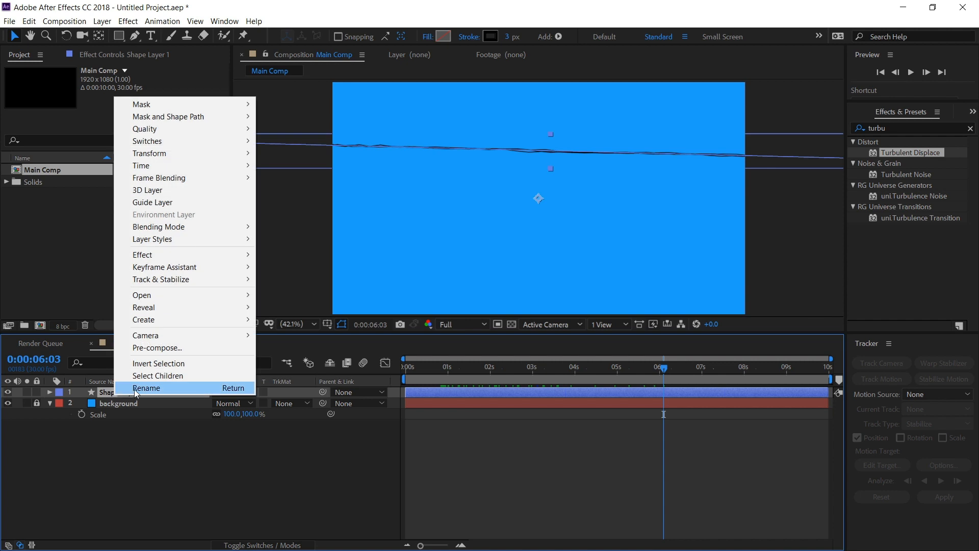
pyautogui.click(136, 389)
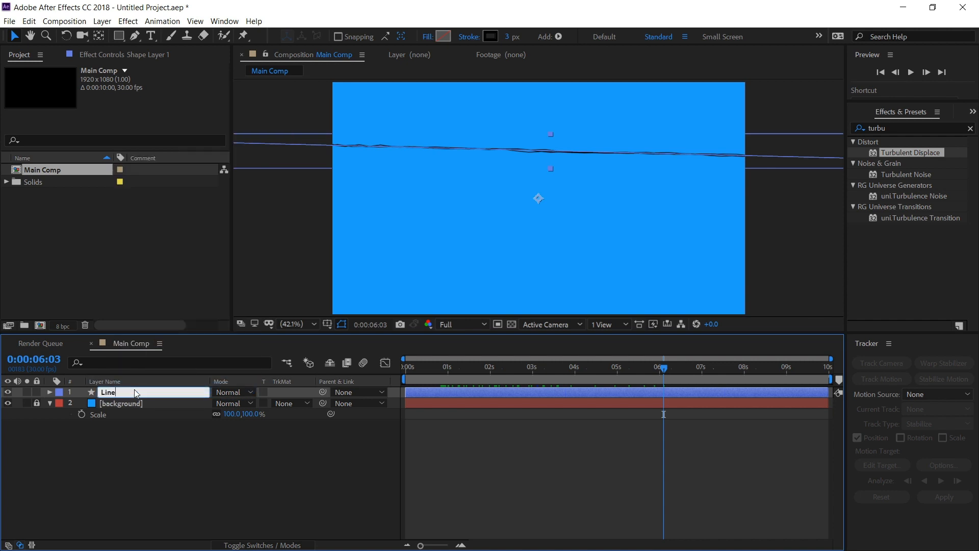
pyautogui.press('Return')
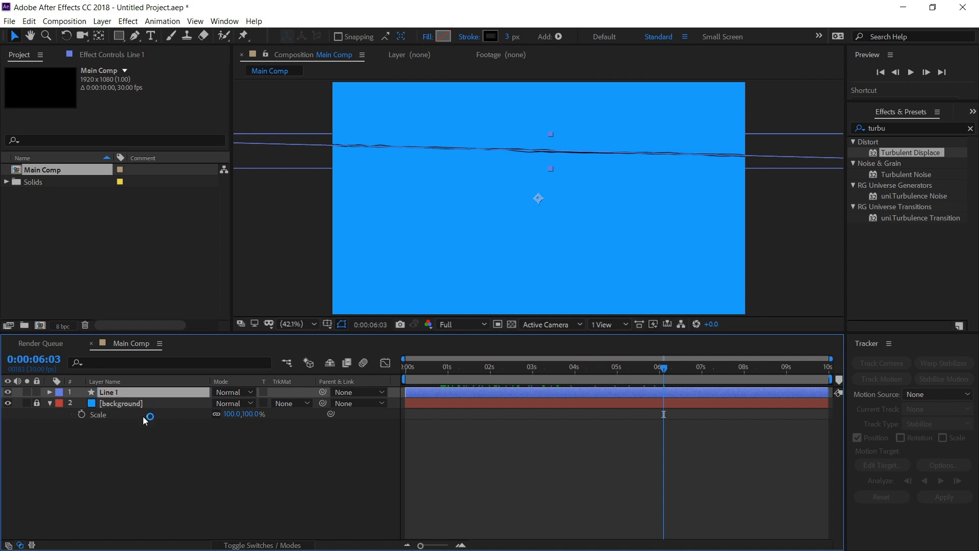
pyautogui.click(139, 460)
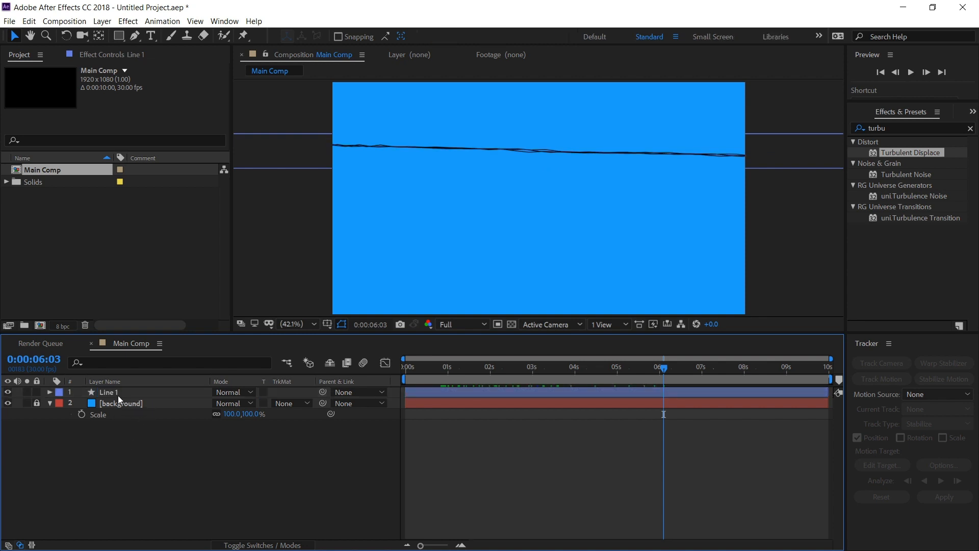
# - Duplicate the Line 1 layer
pyautogui.click(117, 394)
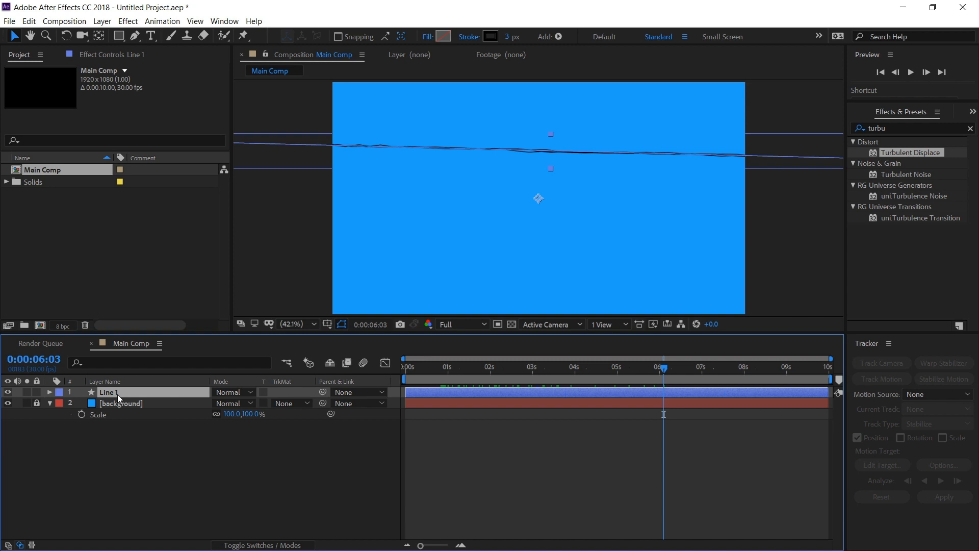
pyautogui.hotkey('ctrl', 'd')
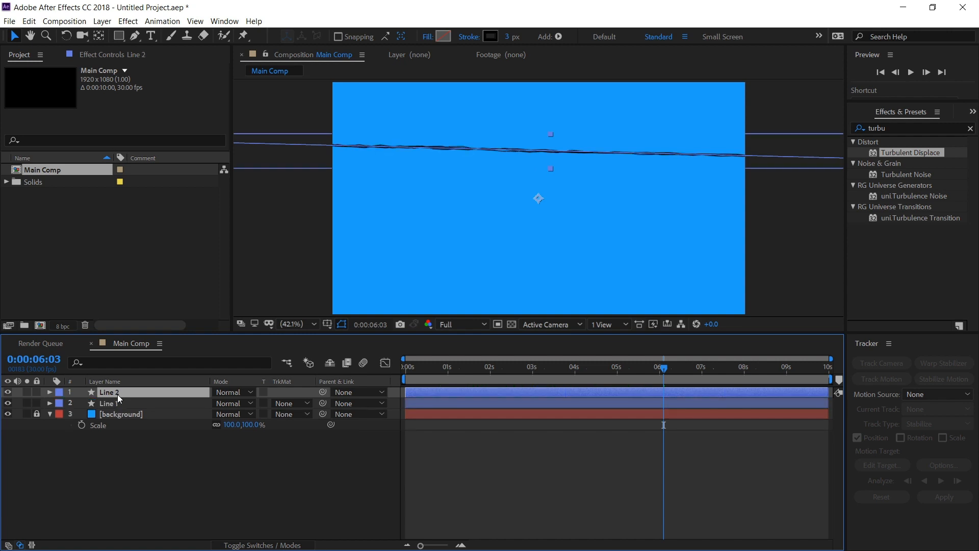
pyautogui.scroll(-4, 324, 252)
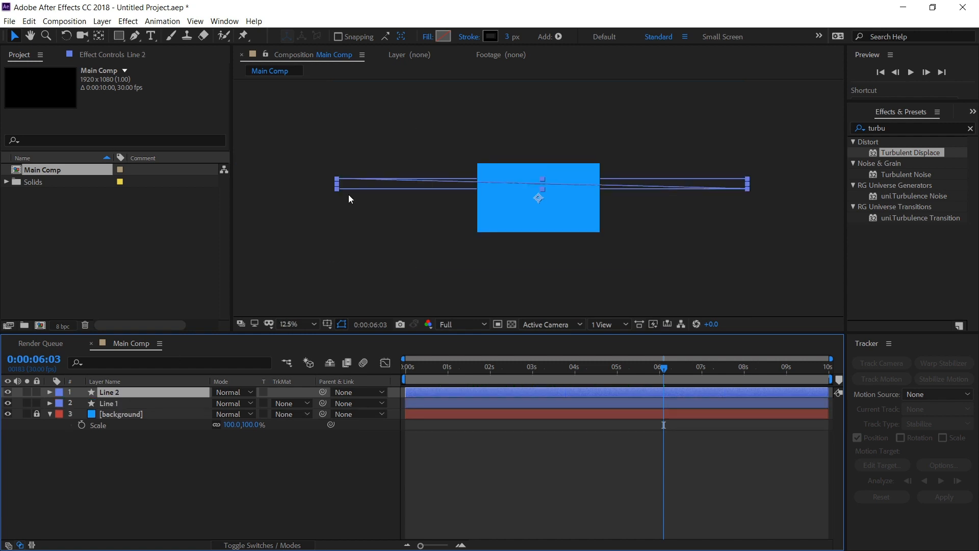
# - Reshape Line 2's Path 1 by moving its end points so the line slopes down across the composition's lower-left corner
pyautogui.click(49, 392)
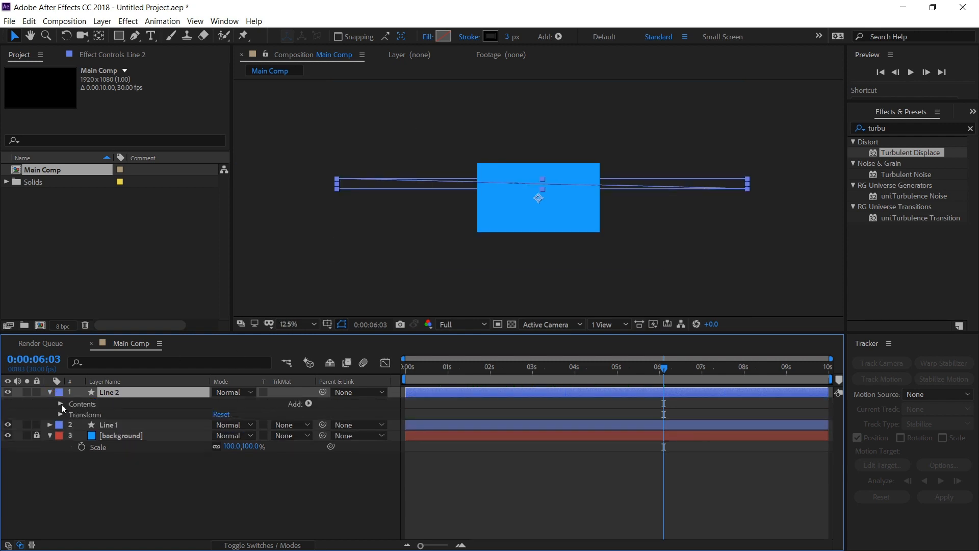
pyautogui.click(93, 414)
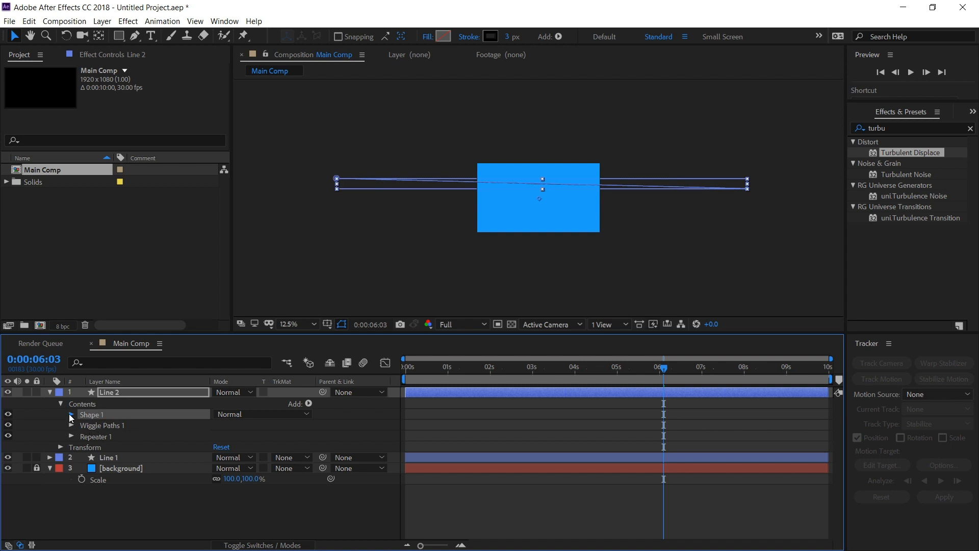
pyautogui.click(70, 414)
pyautogui.click(106, 425)
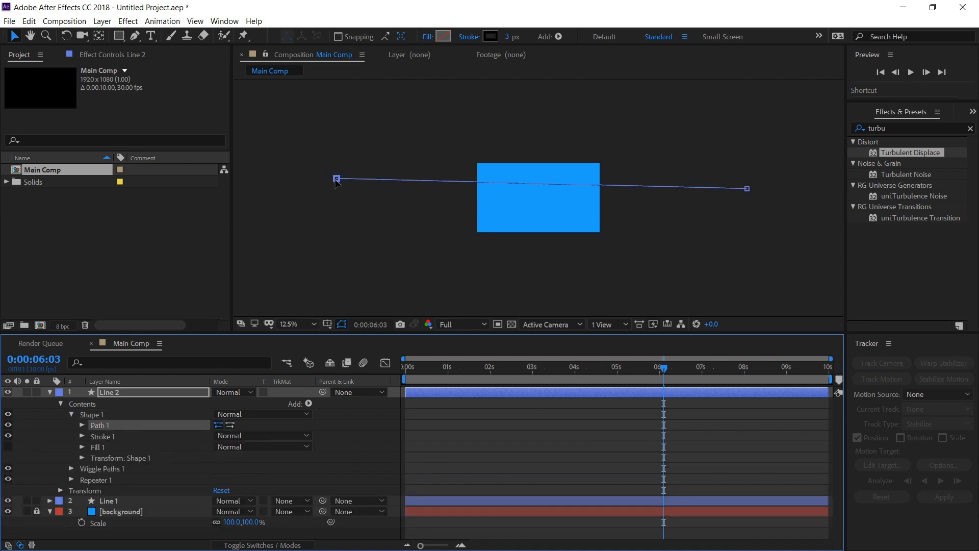
pyautogui.moveTo(747, 190); pyautogui.dragTo(724, 284)
pyautogui.click(612, 438)
pyautogui.moveTo(586, 369); pyautogui.dragTo(520, 368)
pyautogui.scroll(1, 514, 300)
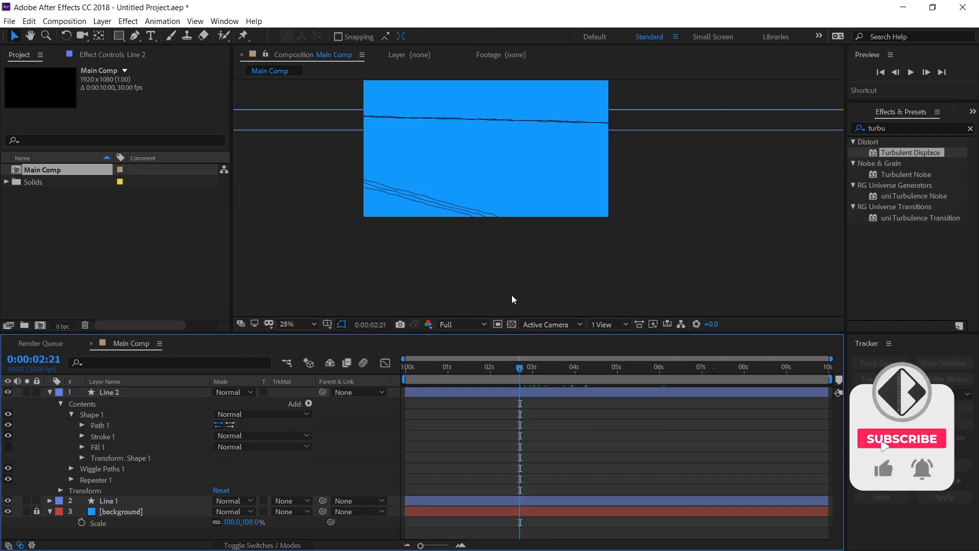
# - Set Line 2's Repeater transform Position to 100, 21 and preview the motion up to 0:00:05:15
pyautogui.click(72, 479)
pyautogui.click(82, 523)
pyautogui.scroll(-3, 212, 507)
pyautogui.moveTo(237, 490); pyautogui.dragTo(248, 491)
pyautogui.moveTo(520, 368); pyautogui.dragTo(483, 433)
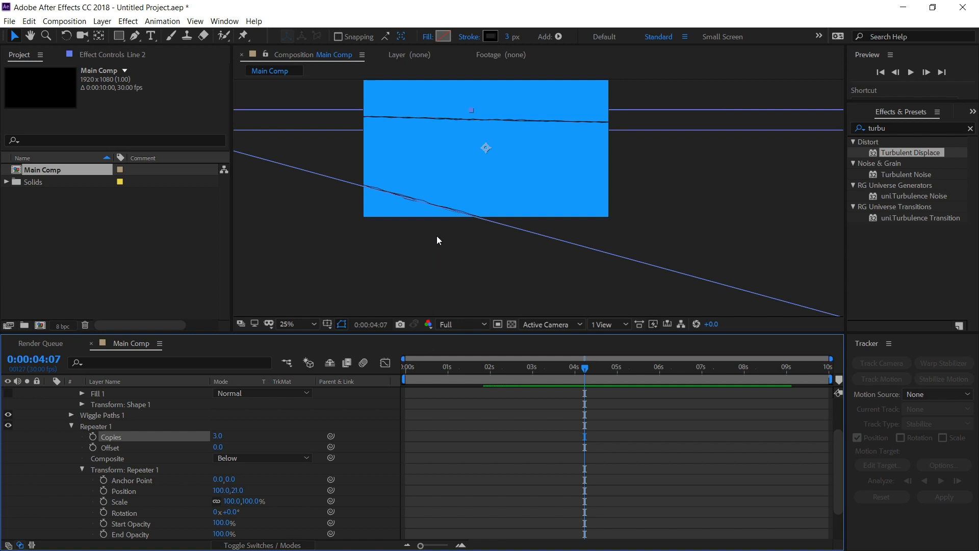
pyautogui.click(572, 429)
pyautogui.moveTo(577, 372); pyautogui.dragTo(638, 414)
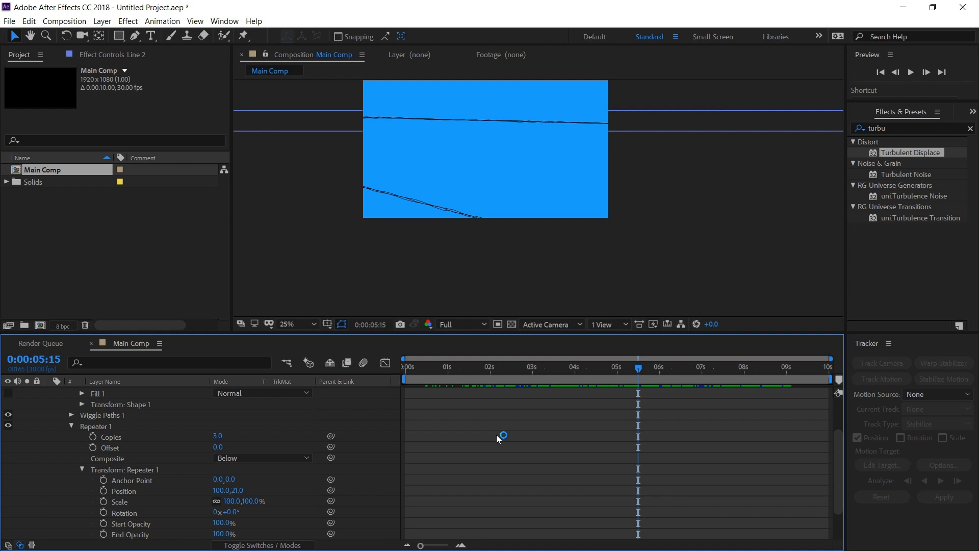
# - Collapse Line 2's properties and duplicate the layer
pyautogui.scroll(2, 498, 436)
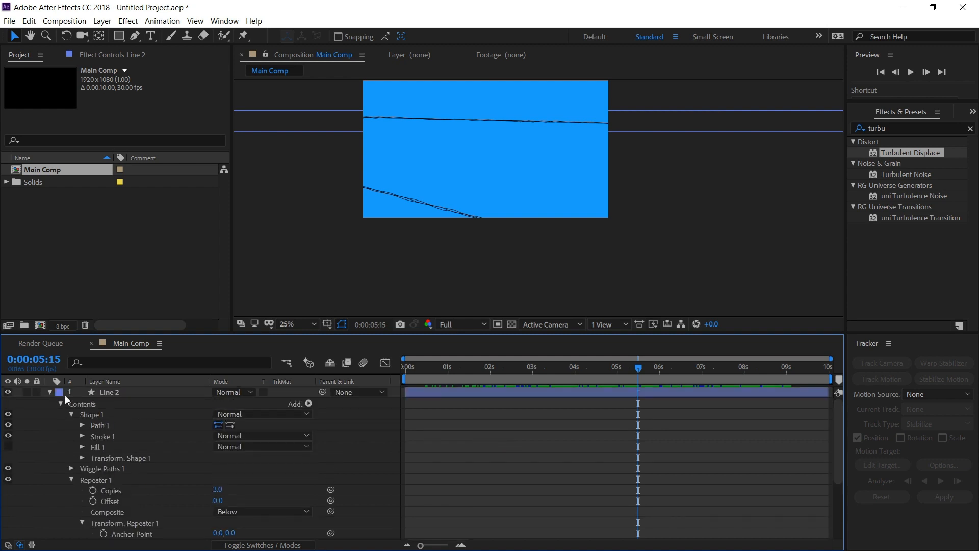
pyautogui.click(49, 391)
pyautogui.click(106, 393)
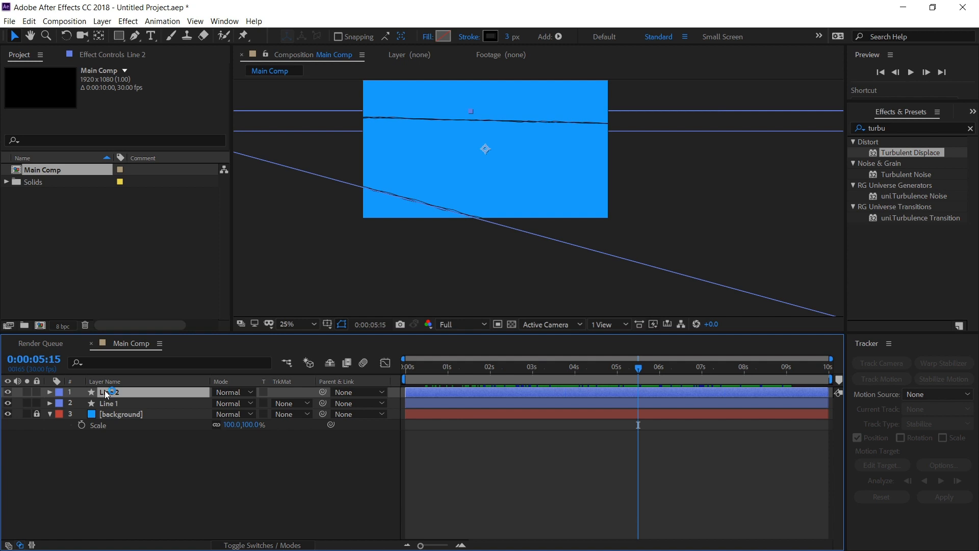
pyautogui.hotkey('ctrl', 'd')
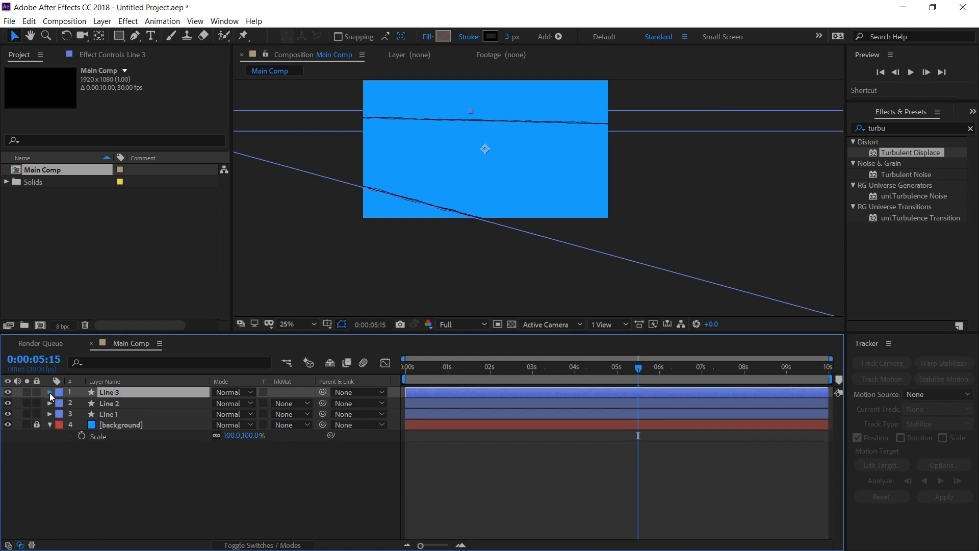
# - Reshape Line 3's Path 1 so the line slopes gently across the middle of the composition, between the other two lines
pyautogui.click(50, 392)
pyautogui.click(60, 404)
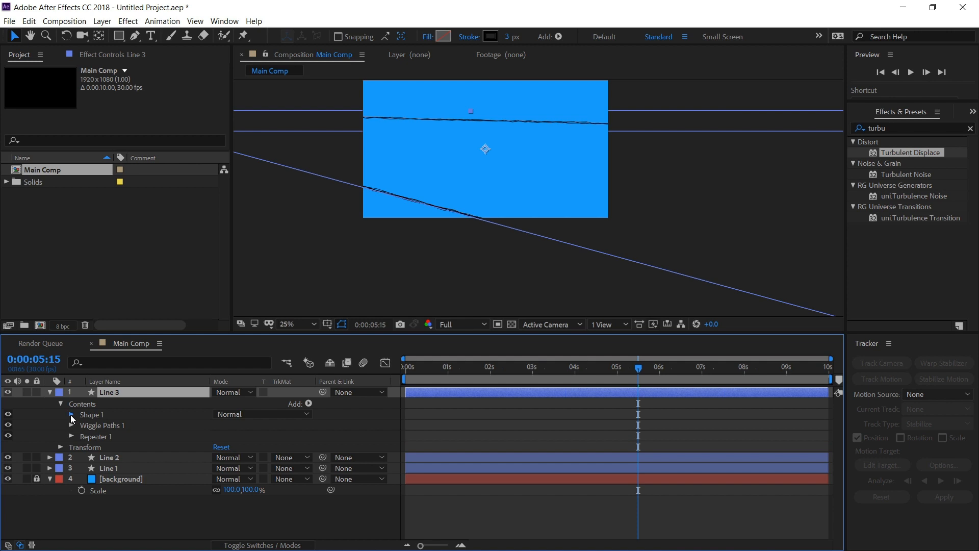
pyautogui.click(71, 415)
pyautogui.click(98, 426)
pyautogui.scroll(-2, 607, 251)
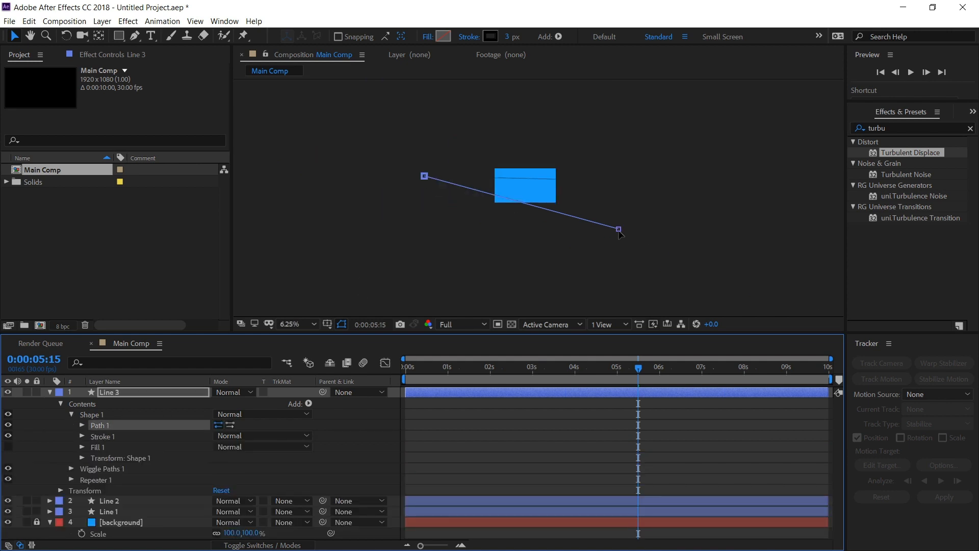
pyautogui.scroll(4, 467, 190)
# - Set the number of Copies in Line 3's Repeater to 9
pyautogui.click(71, 480)
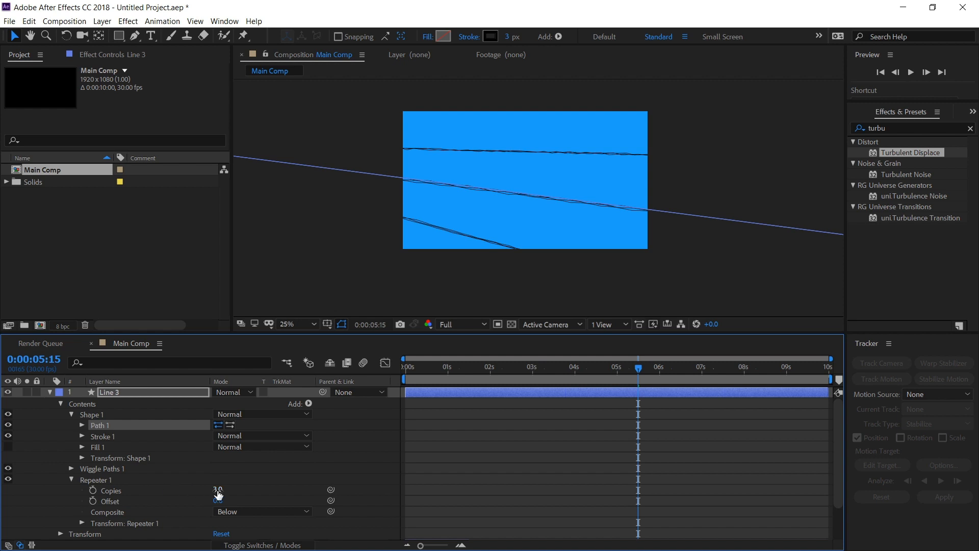
pyautogui.moveTo(217, 493); pyautogui.dragTo(219, 490)
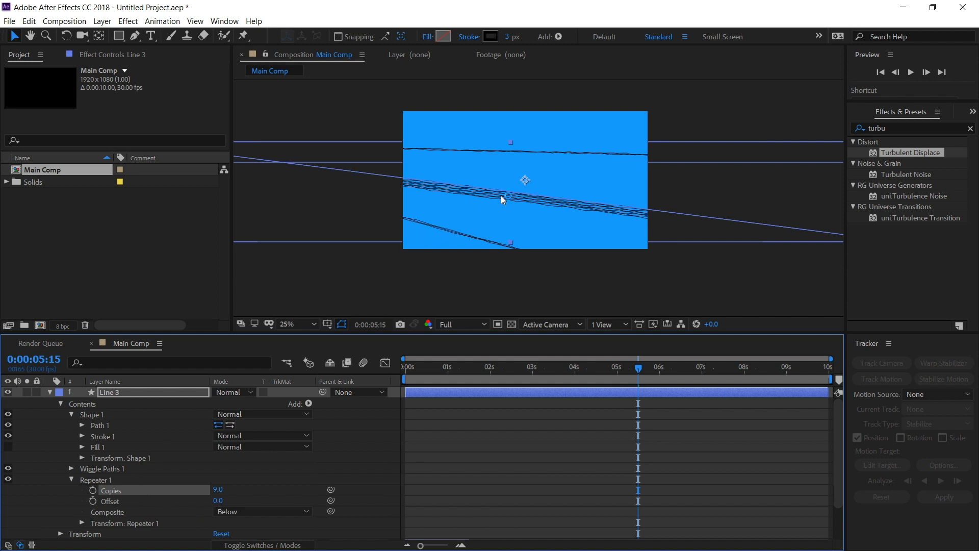
pyautogui.scroll(2, 501, 199)
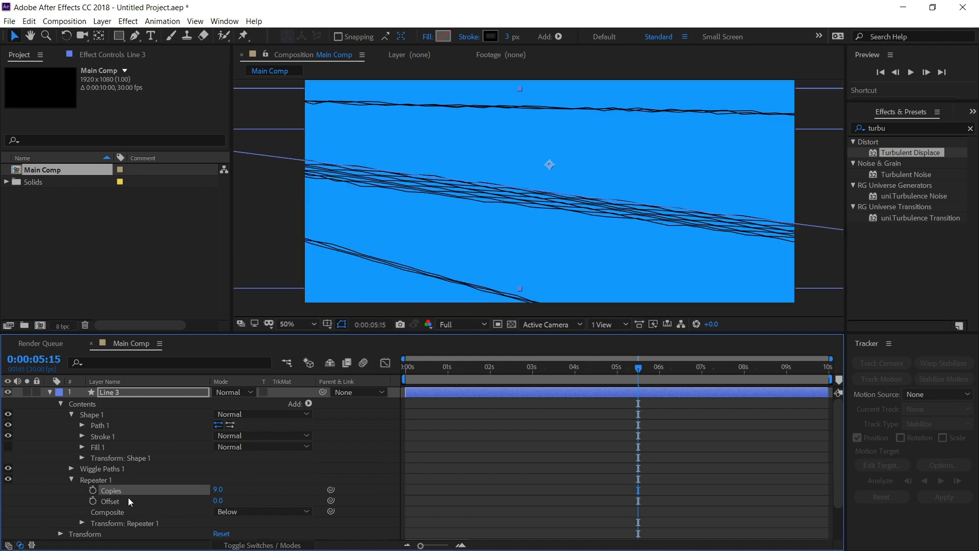
pyautogui.scroll(-2, 74, 502)
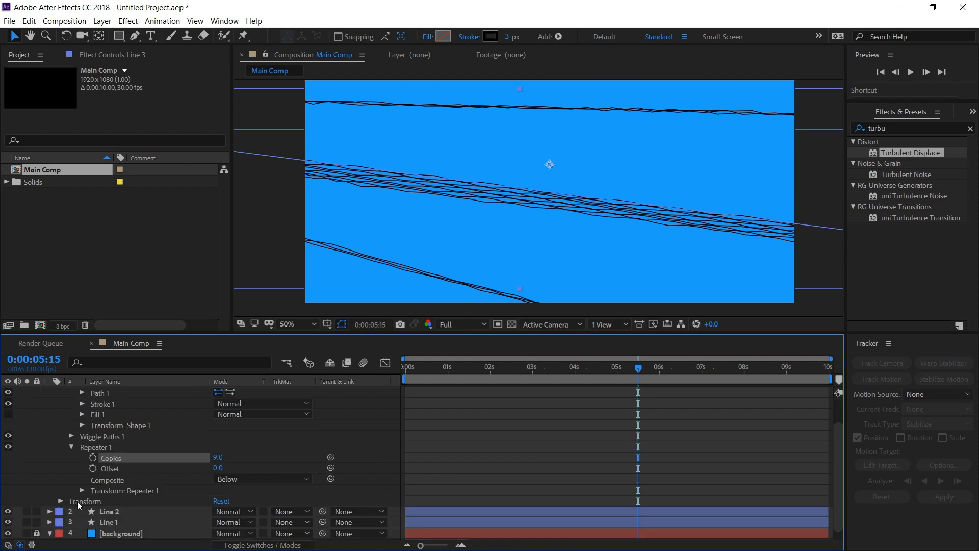
# - Reduce the vertical Position in Line 3's Repeater transform to about 15 to bring the copies closer together
pyautogui.click(82, 470)
pyautogui.scroll(-1, 76, 466)
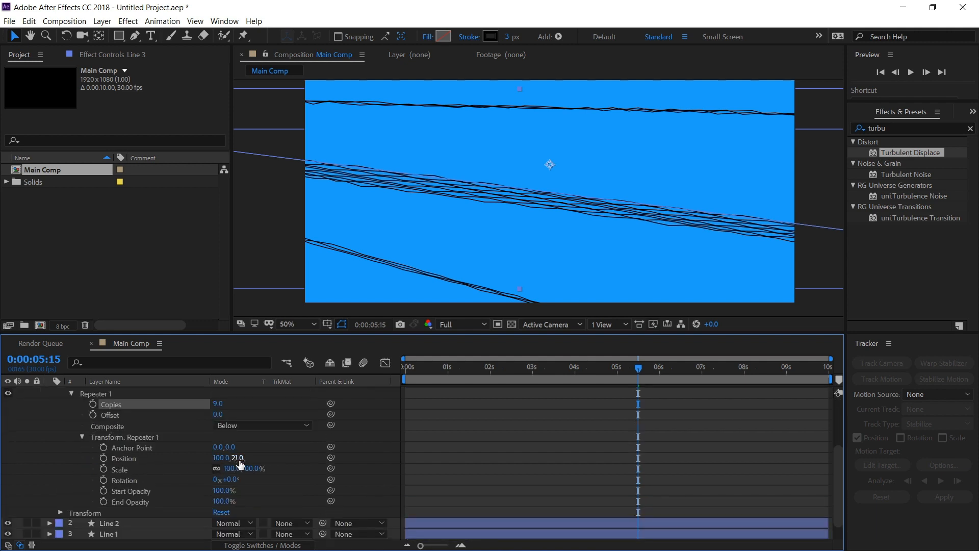
pyautogui.moveTo(237, 457); pyautogui.dragTo(235, 459)
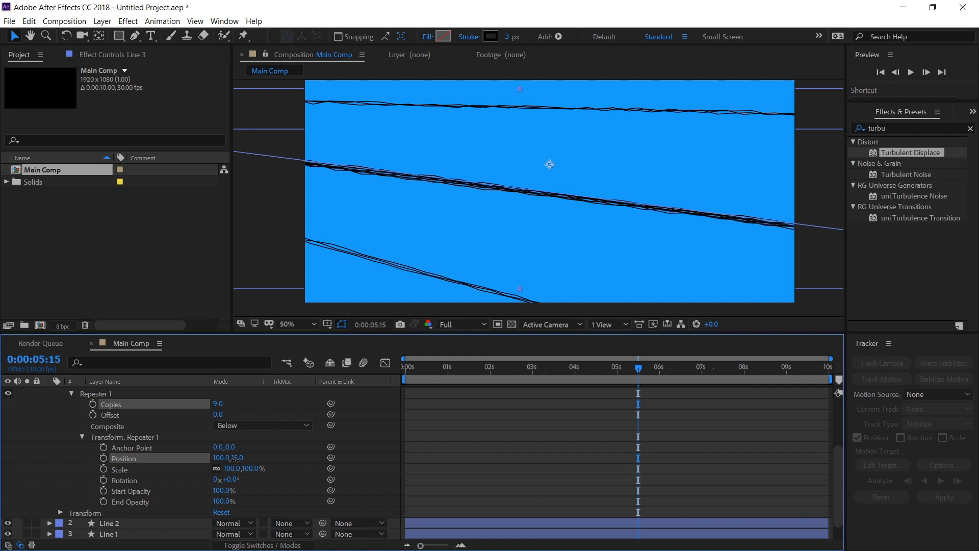
pyautogui.scroll(3, 121, 442)
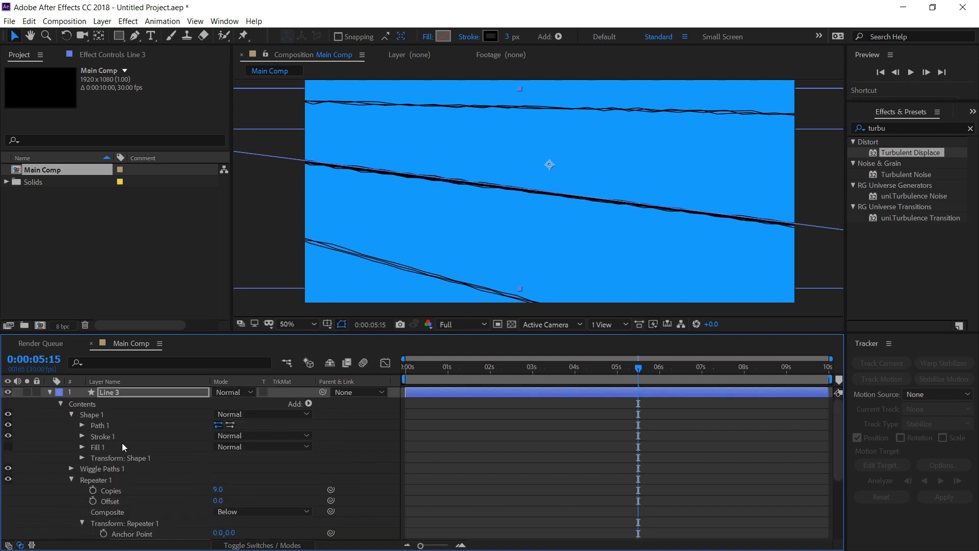
# - Scale the Line 3 layer to 122% and preview the wiggling lines up to 0:00:06:21
pyautogui.click(124, 392)
pyautogui.press('s')
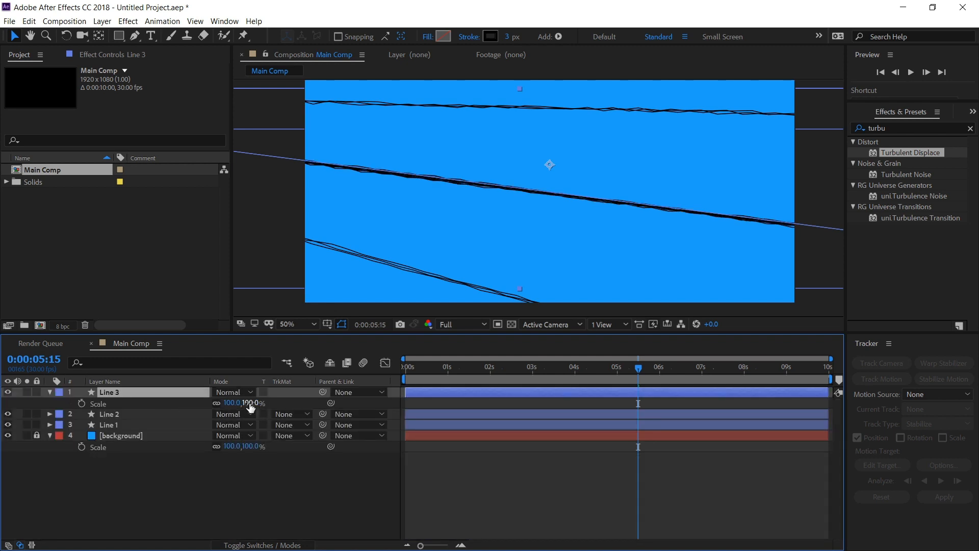
pyautogui.moveTo(251, 402); pyautogui.dragTo(262, 402)
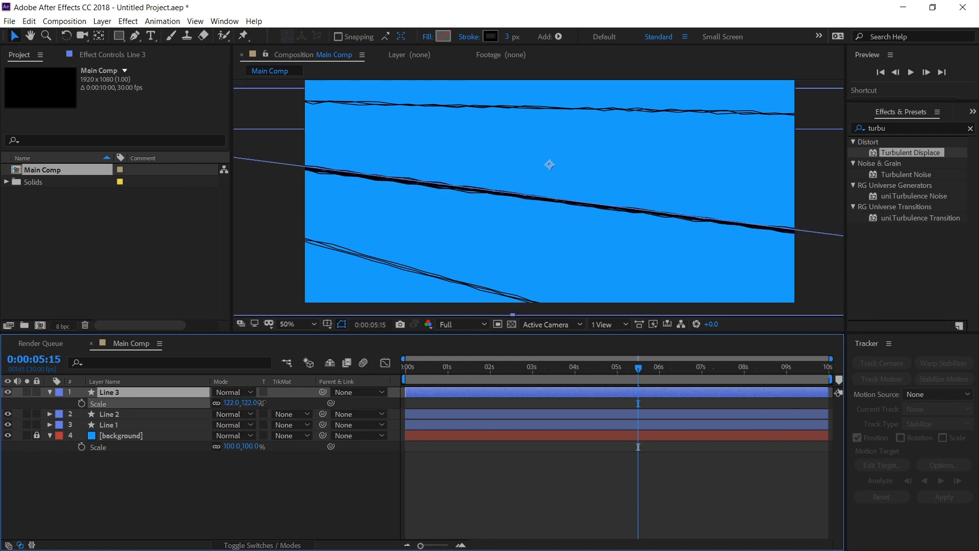
pyautogui.click(436, 458)
pyautogui.moveTo(605, 372); pyautogui.dragTo(688, 374)
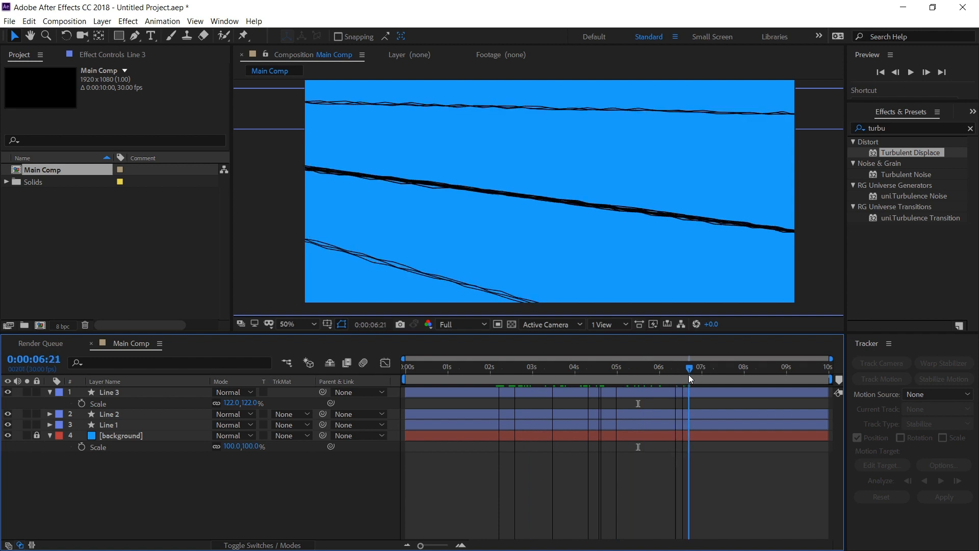
pyautogui.click(50, 392)
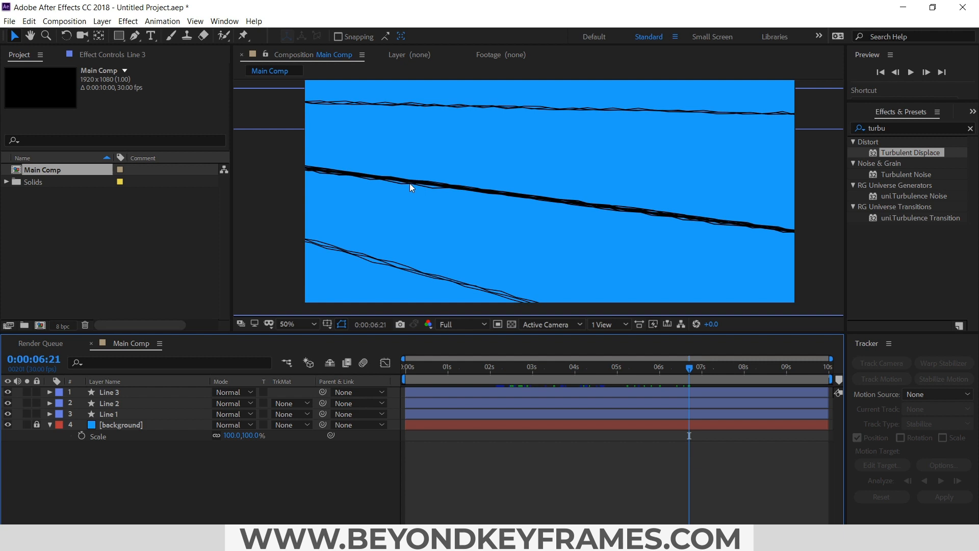
# - Duplicate the Line 3 layer and reshape the copy's Path 1 into a steep diagonal falling from upper left to lower right across the composition
pyautogui.click(121, 392)
pyautogui.hotkey('ctrl', 'd')
pyautogui.click(49, 393)
pyautogui.scroll(-3, 538, 198)
pyautogui.click(71, 414)
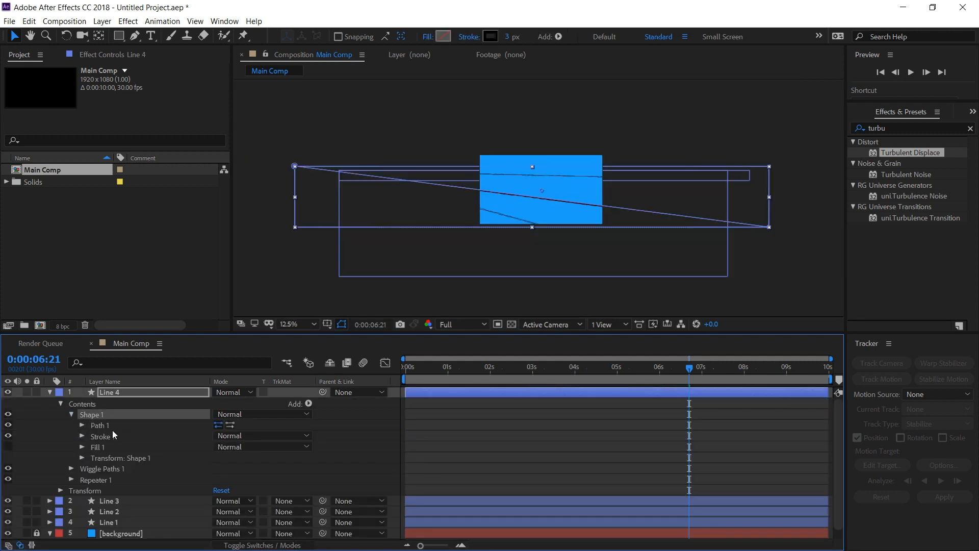
pyautogui.click(104, 426)
pyautogui.moveTo(295, 166); pyautogui.dragTo(496, 143)
pyautogui.moveTo(769, 227); pyautogui.dragTo(641, 288)
# - Set Line 4's Repeater to 14 copies with a transform Position of 100, 114
pyautogui.click(71, 480)
pyautogui.click(82, 522)
pyautogui.scroll(-2, 225, 490)
pyautogui.moveTo(229, 489); pyautogui.dragTo(204, 490)
pyautogui.scroll(1, 566, 217)
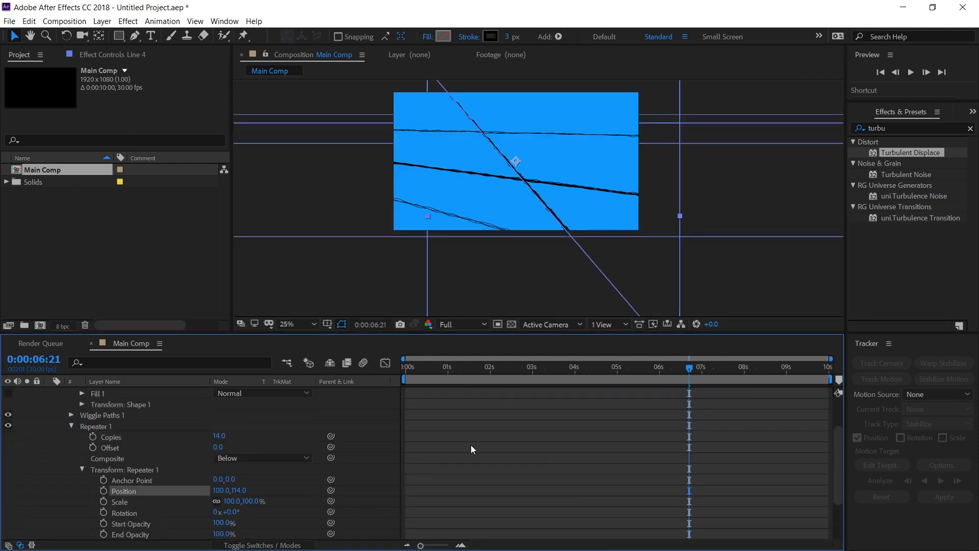
# - Duplicate the Line 4 layer and reshape the copy's Path 1 into a steep line leaning the opposite way, down toward the lower left
pyautogui.scroll(2, 470, 444)
pyautogui.hotkey('ctrl', 'd')
pyautogui.click(50, 392)
pyautogui.click(60, 403)
pyautogui.click(71, 414)
pyautogui.click(82, 426)
pyautogui.scroll(-1, 539, 198)
pyautogui.moveTo(609, 279); pyautogui.dragTo(462, 278)
# - Reduce the Copies in Line 5's Repeater to 3 and open the Repeater transform to bring the copies closer together
pyautogui.click(72, 479)
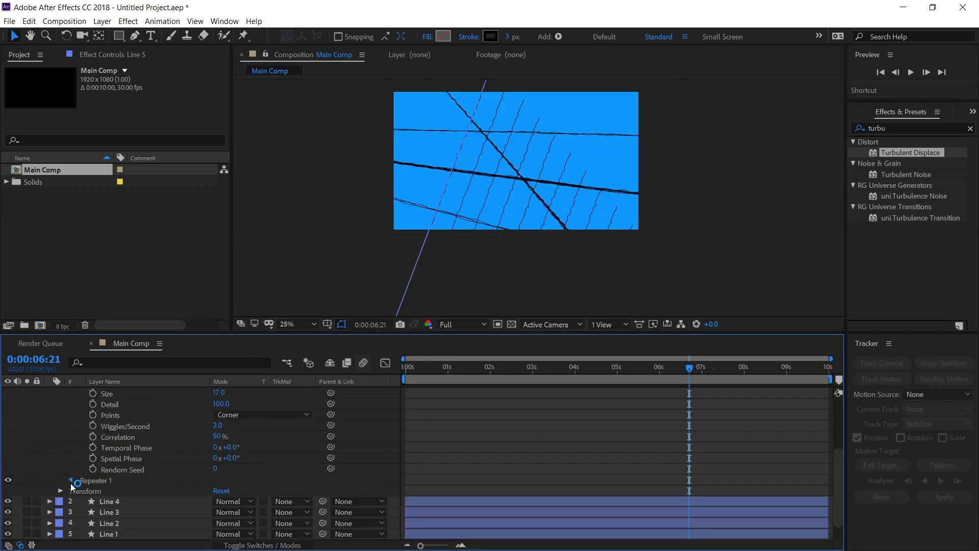
pyautogui.click(71, 480)
pyautogui.moveTo(219, 457); pyautogui.dragTo(202, 489)
pyautogui.click(83, 491)
pyautogui.scroll(5, 204, 475)
# - Duplicate the Line 5 layer and reshape the copy's Path 1 to run from the composition's left edge down to its lower right corner
pyautogui.hotkey('ctrl', 'd')
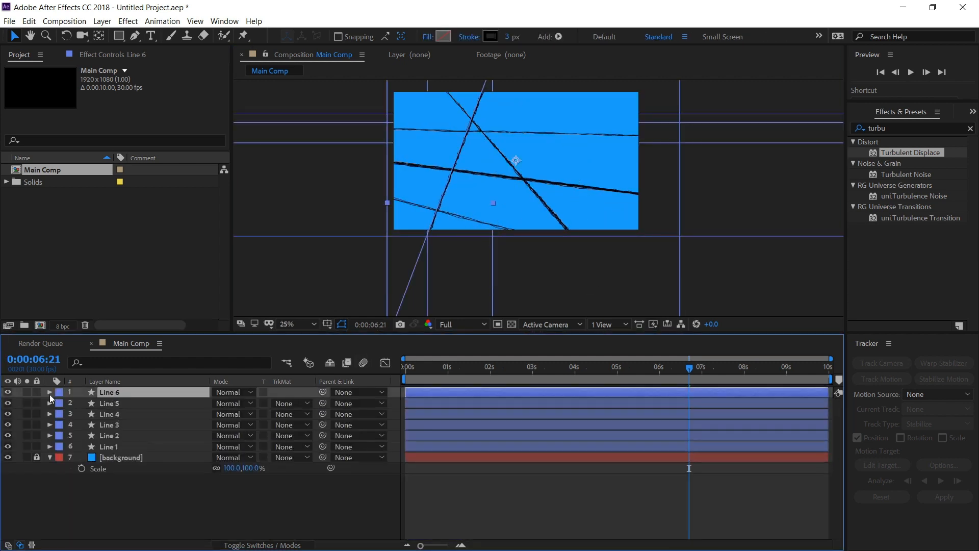
pyautogui.click(49, 392)
pyautogui.click(60, 403)
pyautogui.click(71, 414)
pyautogui.click(101, 425)
pyautogui.moveTo(515, 131); pyautogui.dragTo(463, 169)
pyautogui.moveTo(462, 270); pyautogui.dragTo(585, 215)
pyautogui.scroll(1, 562, 204)
# - Adjust the vertical Position in Line 6's Repeater transform to bring its copies closer together
pyautogui.click(72, 480)
pyautogui.click(82, 523)
pyautogui.scroll(-2, 153, 509)
pyautogui.moveTo(236, 489); pyautogui.dragTo(435, 467)
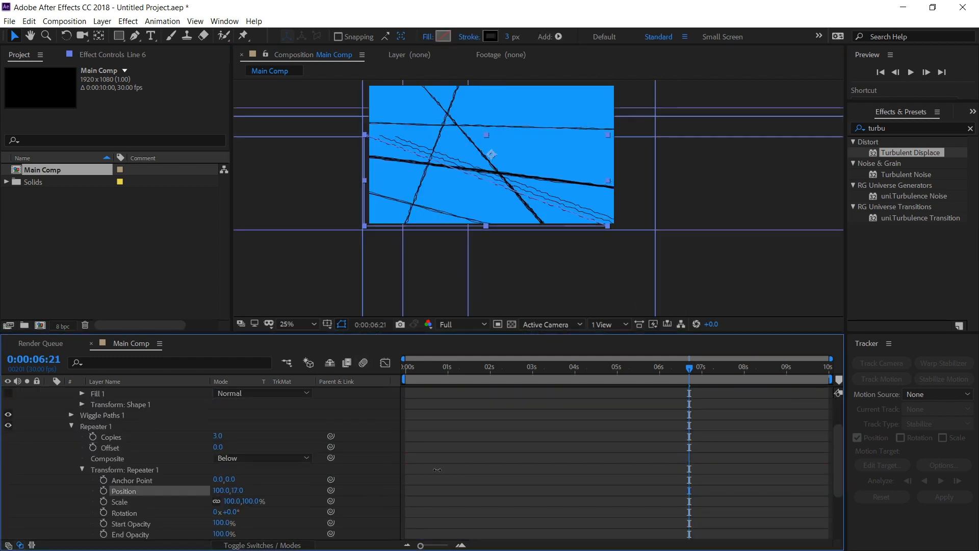
pyautogui.scroll(1, 220, 458)
pyautogui.scroll(1, 220, 461)
# - Duplicate the Line 6 layer and reshape the copy's Path 1 into a long diagonal rising from lower left to upper right beyond the frame
pyautogui.hotkey('ctrl', 'd')
pyautogui.click(49, 393)
pyautogui.click(60, 404)
pyautogui.click(72, 414)
pyautogui.click(100, 425)
pyautogui.moveTo(569, 210); pyautogui.dragTo(293, 294)
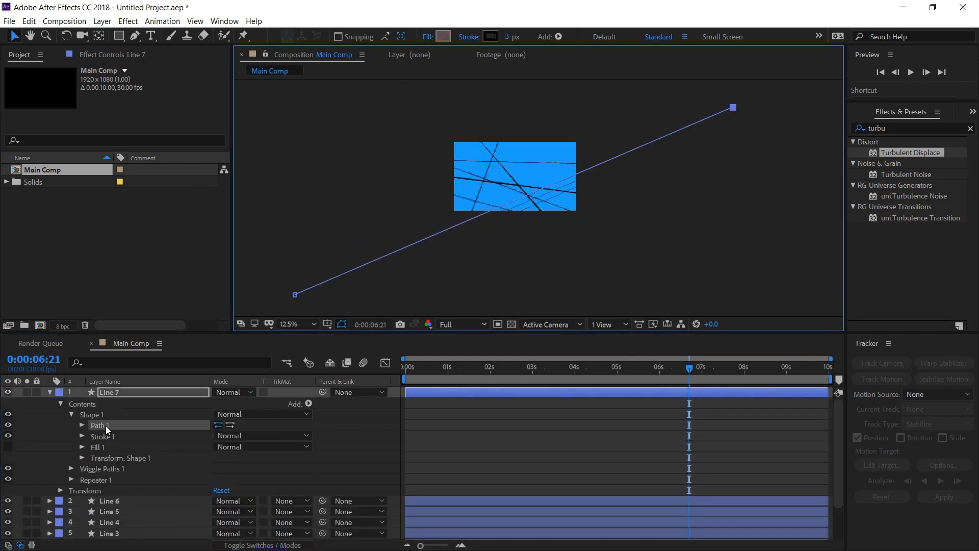
# - Lower the vertical Position in Line 7's Repeater transform to bunch its copies into one thick line
pyautogui.scroll(-1, 92, 459)
pyautogui.click(72, 459)
pyautogui.click(82, 502)
pyautogui.scroll(-2, 153, 494)
pyautogui.moveTo(244, 491); pyautogui.dragTo(204, 491)
pyautogui.scroll(5, 204, 474)
pyautogui.click(49, 392)
# - Extend both ends of Line 6's Path 1 far beyond the composition frame along its downward diagonal
pyautogui.click(109, 404)
pyautogui.scroll(-2, 539, 198)
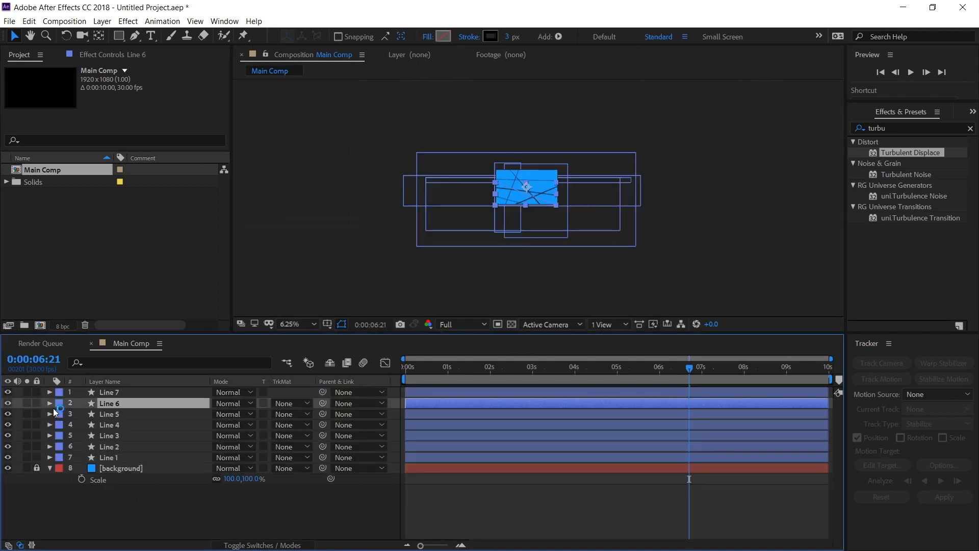
pyautogui.click(50, 403)
pyautogui.scroll(-1, 84, 414)
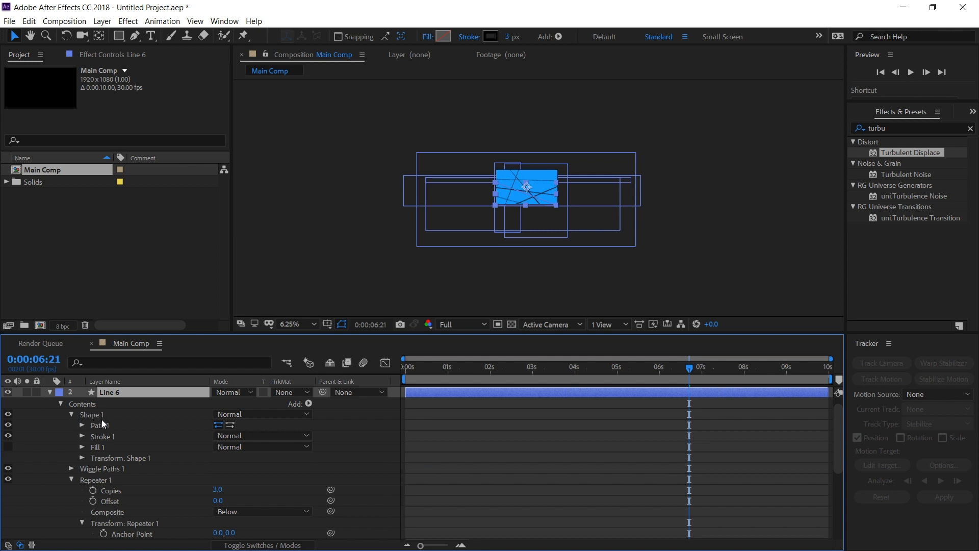
pyautogui.click(102, 425)
pyautogui.scroll(1, 538, 198)
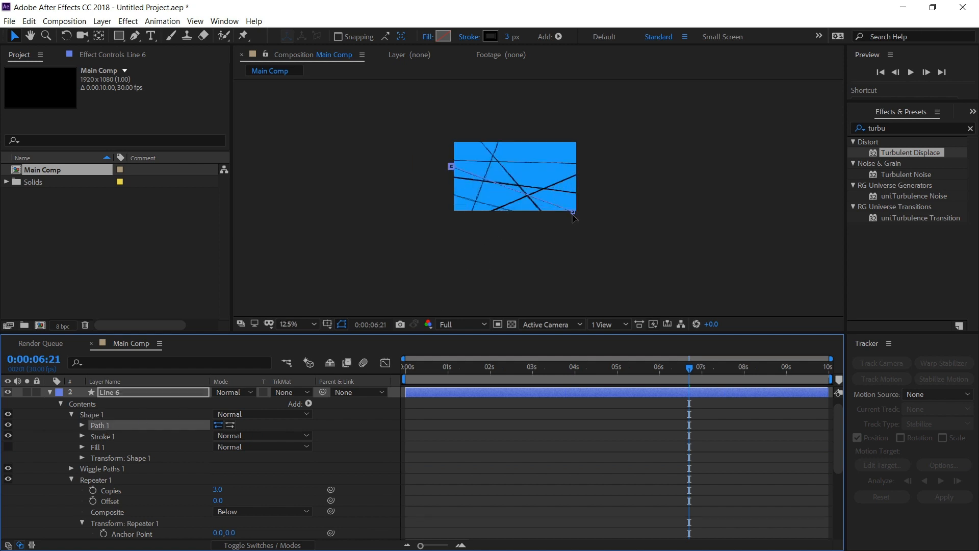
pyautogui.moveTo(572, 213); pyautogui.dragTo(750, 289)
pyautogui.moveTo(452, 167)
pyautogui.mouseDown()
pyautogui.moveTo(379, 150)
pyautogui.moveTo(287, 102)
pyautogui.mouseUp()
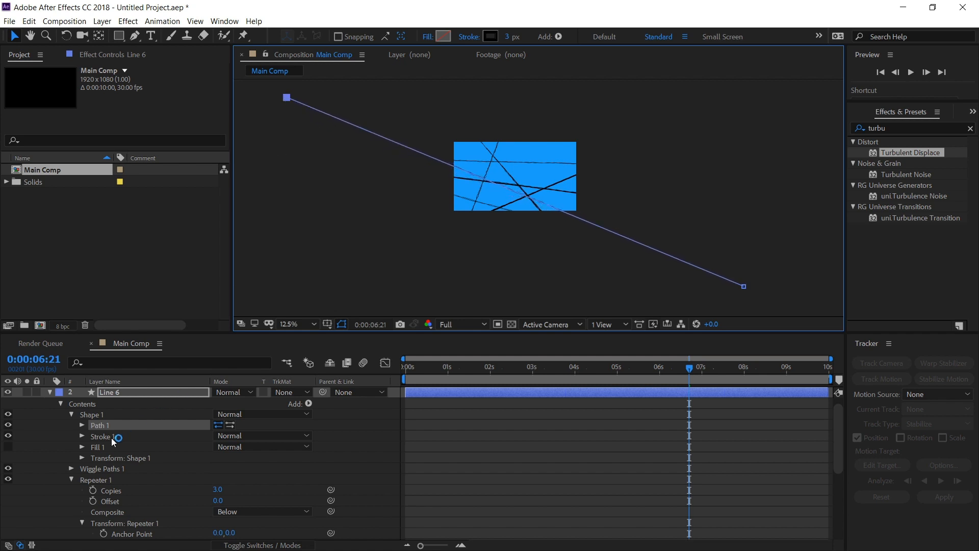
# - Extend both ends of Line 5's Path 1 farther above and below the composition frame
pyautogui.click(50, 394)
pyautogui.click(50, 413)
pyautogui.click(99, 425)
pyautogui.scroll(-1, 451, 277)
pyautogui.moveTo(495, 233); pyautogui.dragTo(482, 259)
pyautogui.moveTo(521, 162); pyautogui.dragTo(549, 99)
# - Move the end points of Line 4's Path 1 so the steep diagonal reaches well beyond the composition frame
pyautogui.click(50, 392)
pyautogui.click(50, 424)
pyautogui.click(98, 425)
pyautogui.moveTo(505, 163); pyautogui.dragTo(433, 85)
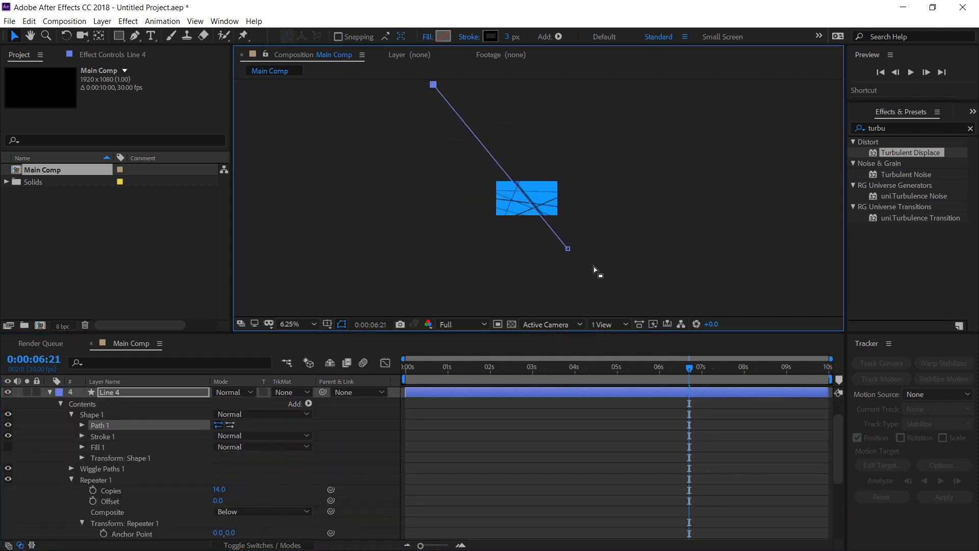
pyautogui.moveTo(567, 248); pyautogui.dragTo(573, 245)
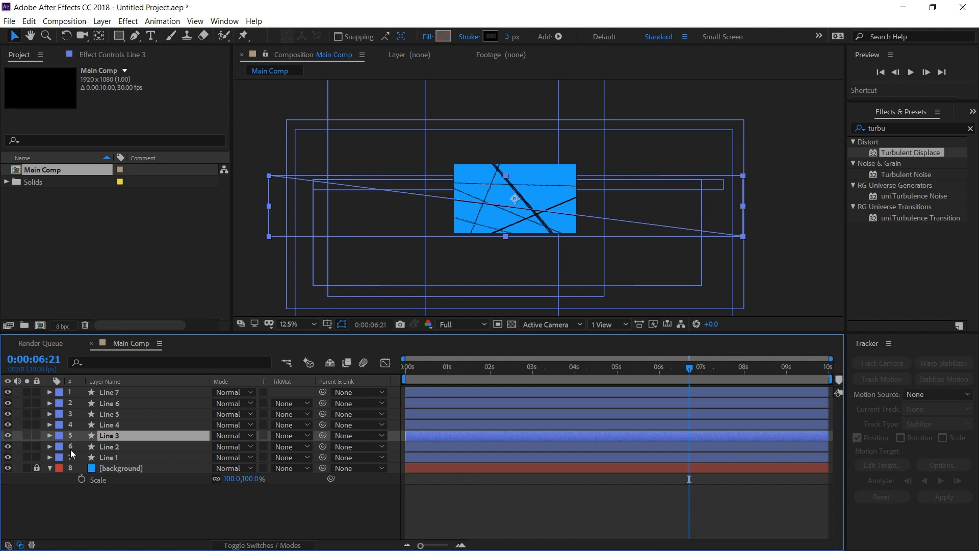
# - Duplicate the Line 7 layer and reshape the copy's Path 1 into a steep line through the composition
pyautogui.click(117, 445)
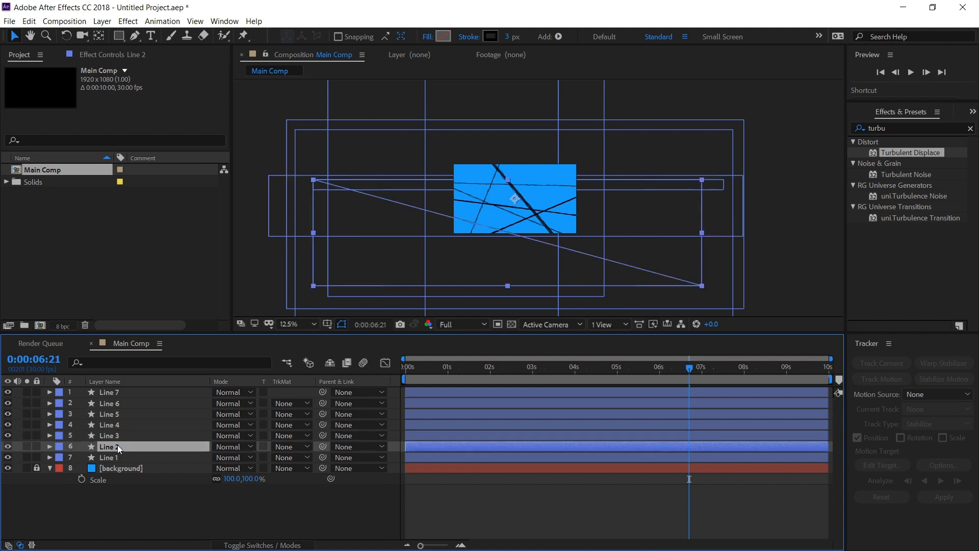
pyautogui.click(115, 392)
pyautogui.click(533, 187)
pyautogui.scroll(1, 536, 190)
pyautogui.click(114, 392)
pyautogui.hotkey('ctrl', 'd')
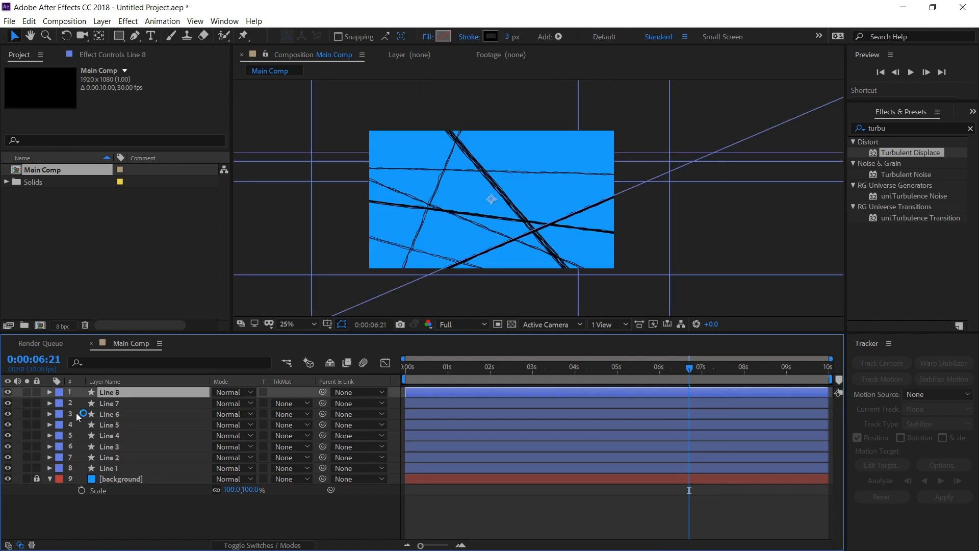
pyautogui.click(49, 392)
pyautogui.click(61, 403)
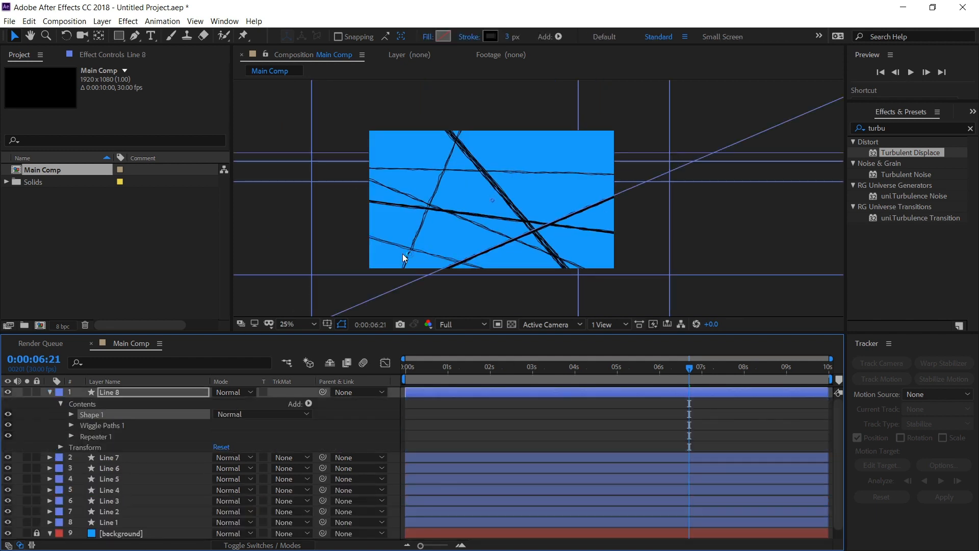
pyautogui.click(71, 414)
pyautogui.click(99, 425)
# - Adjust the vertical Position in Line 8's Repeater transform to set the spacing of its copies
pyautogui.click(72, 479)
pyautogui.scroll(-2, 129, 459)
pyautogui.click(82, 458)
pyautogui.moveTo(242, 479); pyautogui.dragTo(234, 489)
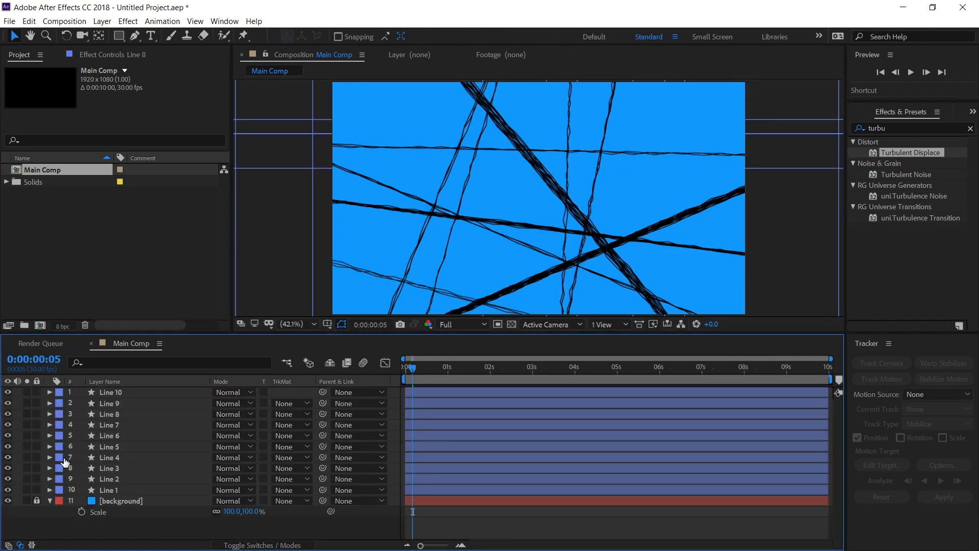
# - Scrub to 0:00:01:03 to check the wiggling lines and add a Two-Node Camera with its default settings
pyautogui.click(427, 381)
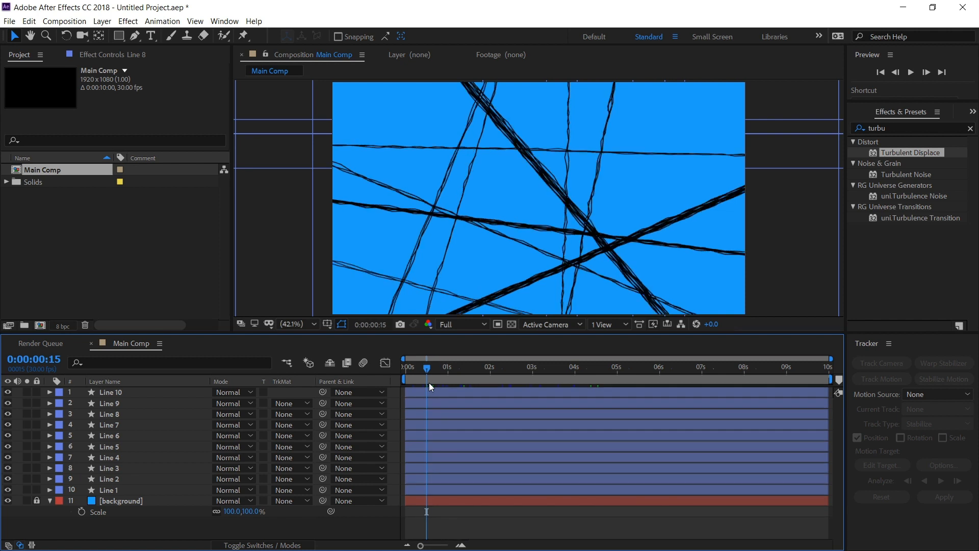
pyautogui.moveTo(430, 372); pyautogui.dragTo(455, 372)
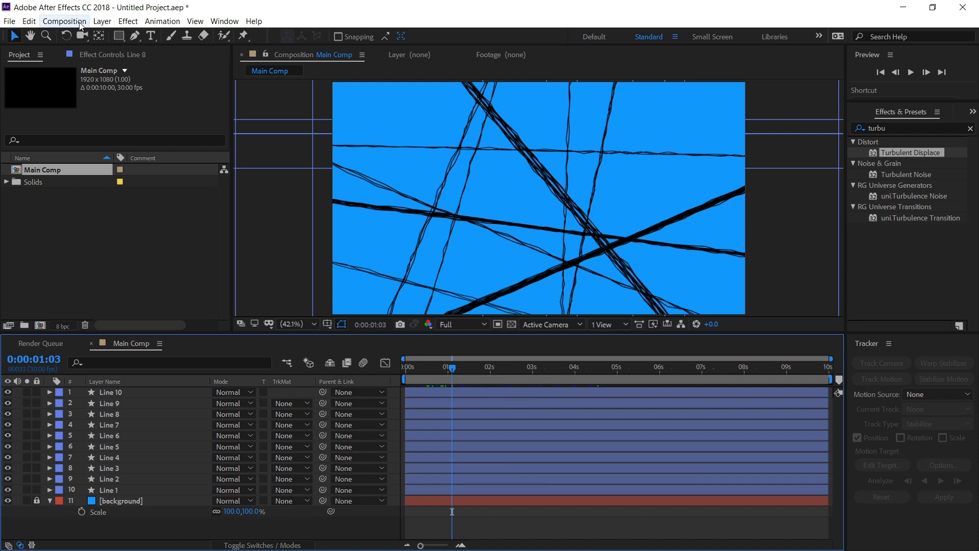
pyautogui.click(102, 21)
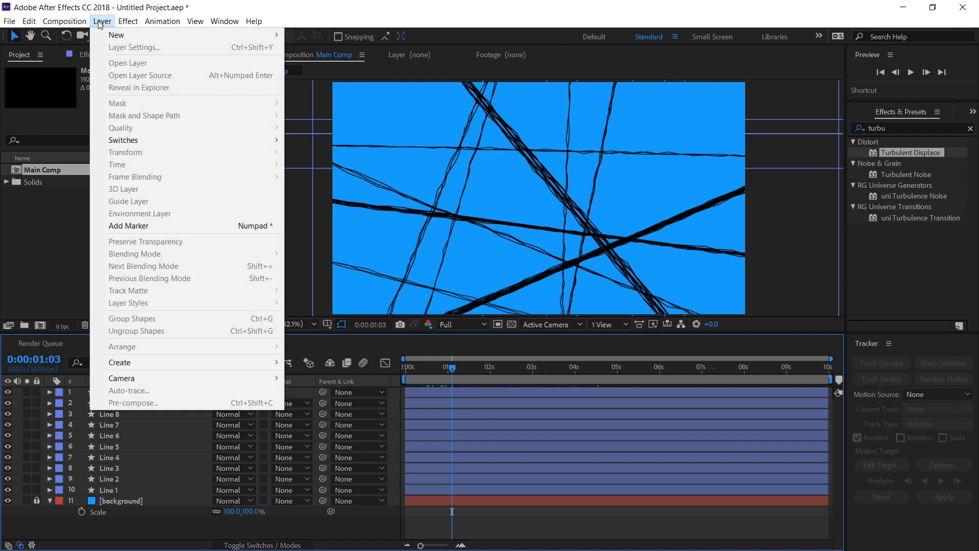
pyautogui.moveTo(181, 36)
pyautogui.click(315, 71)
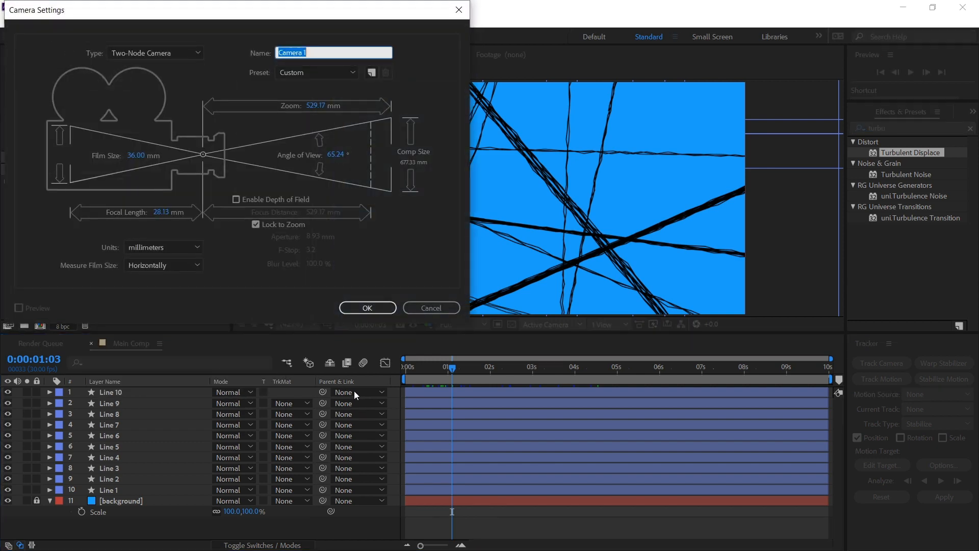
pyautogui.click(370, 309)
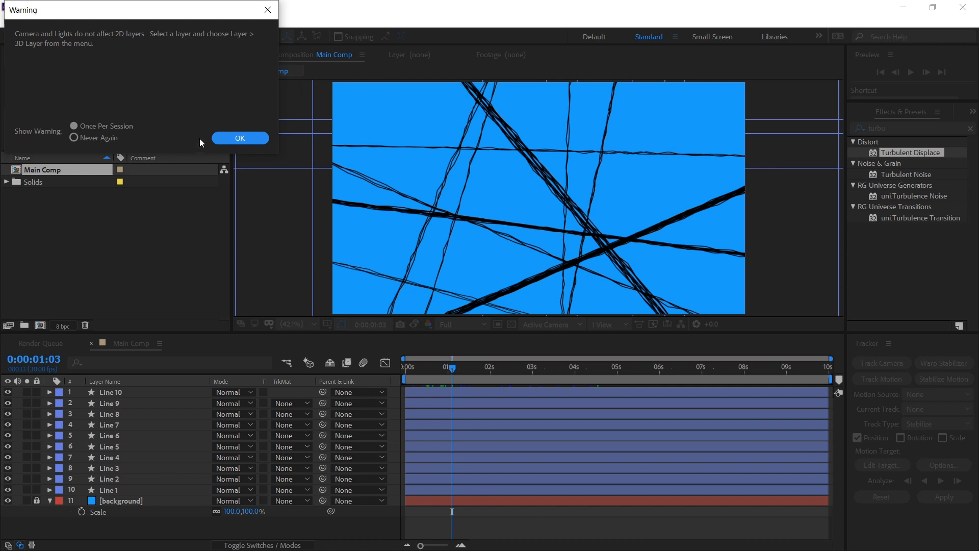
pyautogui.click(222, 141)
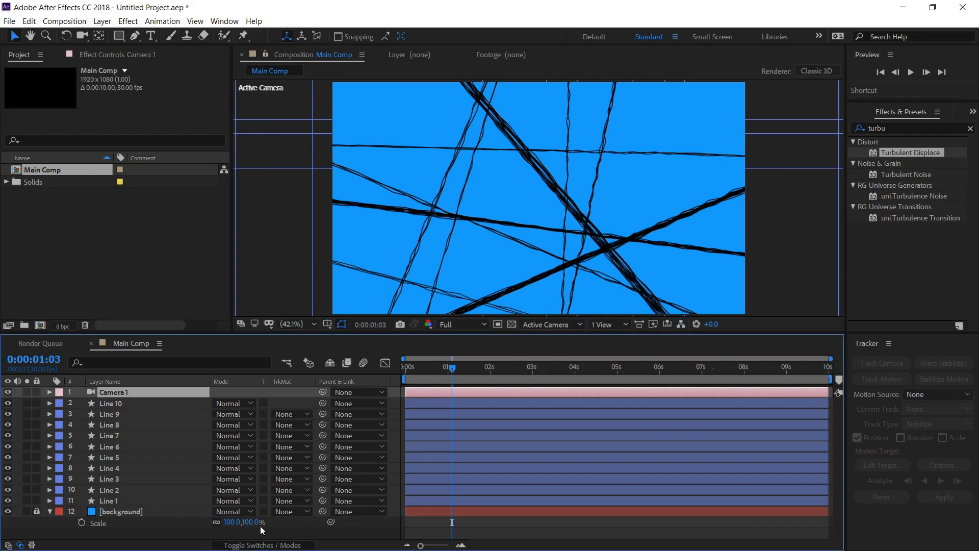
# - Turn all ten line layers, Line 10 through Line 1, into 3D layers
pyautogui.press('F4')
pyautogui.click(136, 404)
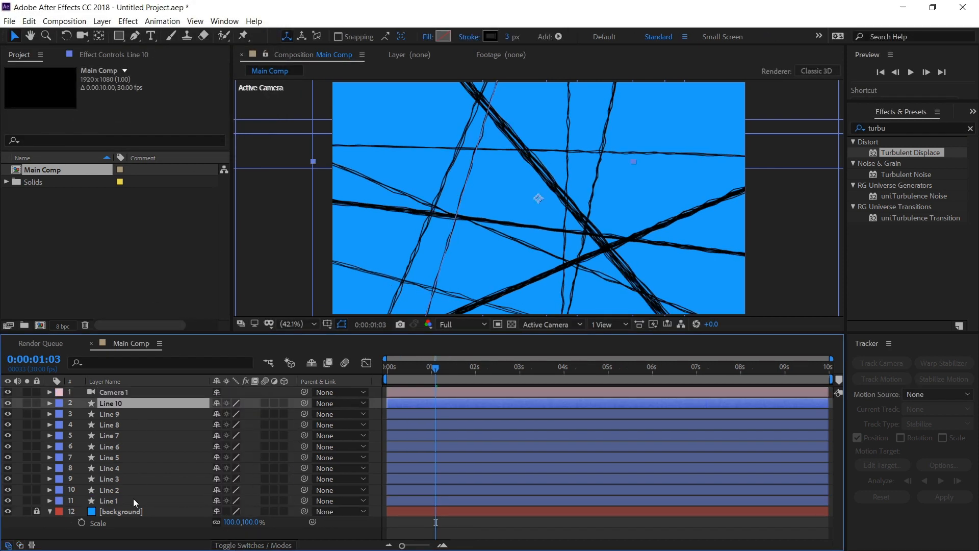
pyautogui.keyDown('shift'); pyautogui.click(133, 498); pyautogui.keyUp('shift')
pyautogui.click(284, 405)
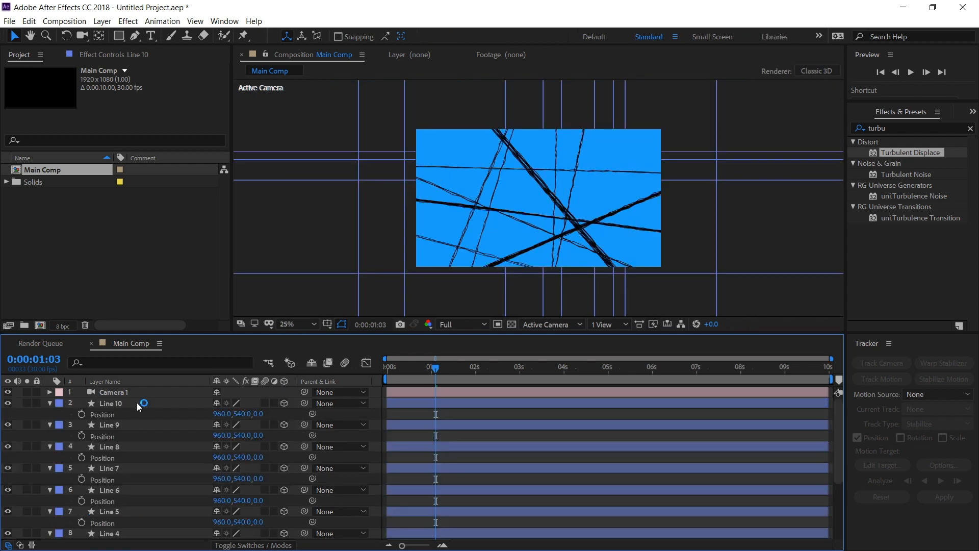
# - Set the Z Position of Lines 10, 9, 8, 7 and 6 to about 268, -318, 83, -314 and 270
pyautogui.click(136, 404)
pyautogui.scroll(-5, 134, 490)
pyautogui.moveTo(260, 418); pyautogui.dragTo(95, 440)
pyautogui.moveTo(258, 459); pyautogui.dragTo(98, 484)
pyautogui.moveTo(258, 501); pyautogui.dragTo(396, 502)
# - Set the Z Position of Lines 5, 4, 3, 2 and 1 to about 221, 612, -408, 226 and -473
pyautogui.scroll(-2, 285, 474)
pyautogui.moveTo(257, 459); pyautogui.dragTo(369, 461)
pyautogui.moveTo(260, 479); pyautogui.dragTo(573, 479)
pyautogui.moveTo(259, 501); pyautogui.dragTo(51, 502)
pyautogui.scroll(-2, 204, 495)
pyautogui.moveTo(259, 490); pyautogui.dragTo(374, 490)
pyautogui.moveTo(260, 512); pyautogui.dragTo(19, 514)
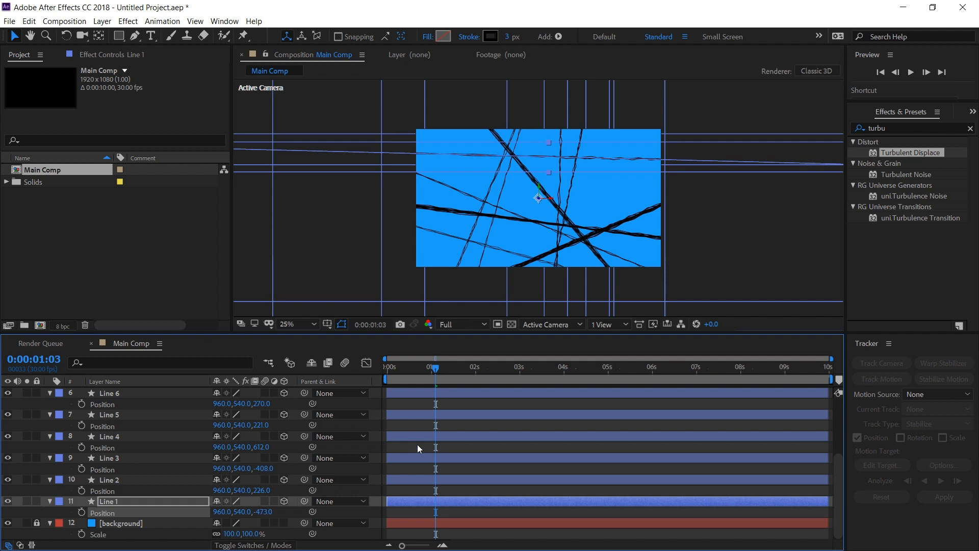
# - Return to the first frame and reveal Camera 1's Position property
pyautogui.moveTo(420, 372); pyautogui.dragTo(369, 379)
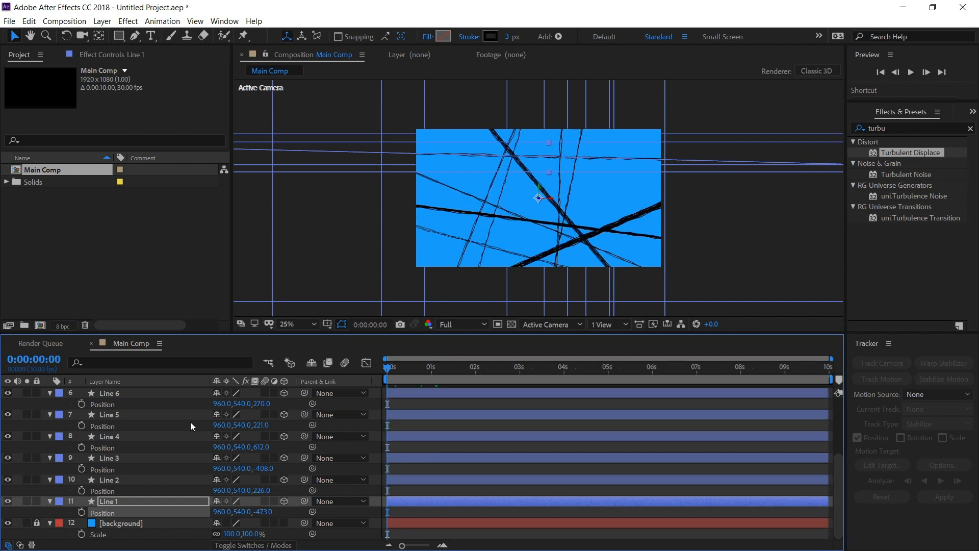
pyautogui.scroll(4, 161, 429)
pyautogui.click(146, 394)
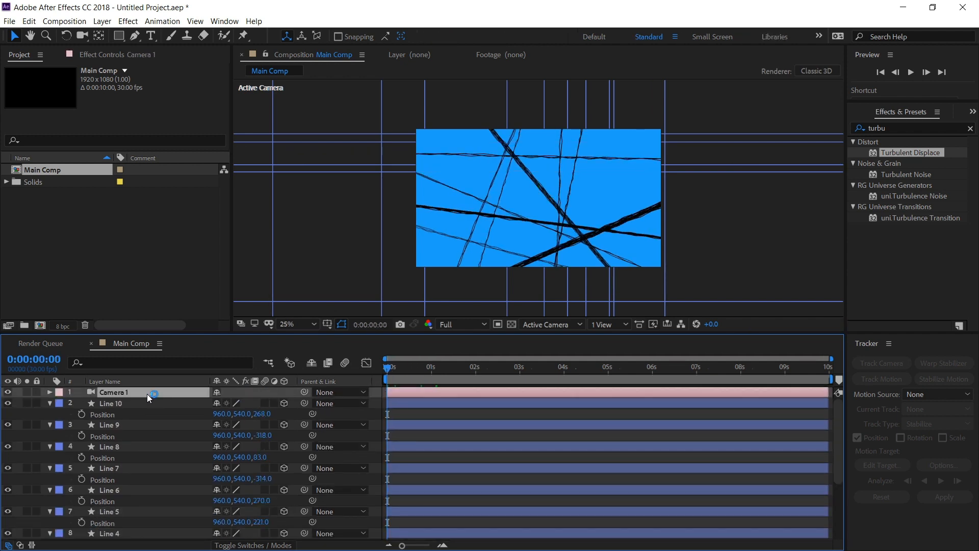
pyautogui.press('p')
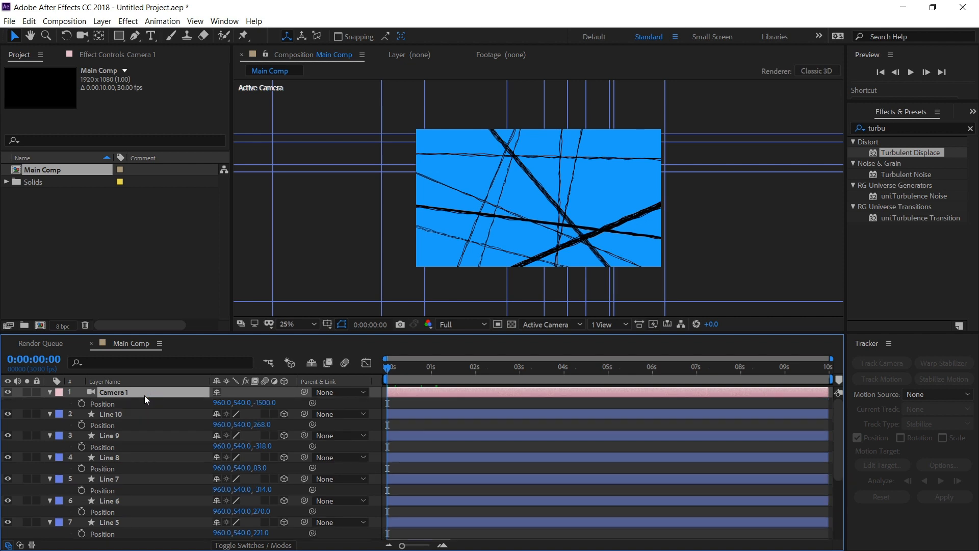
pyautogui.click(143, 405)
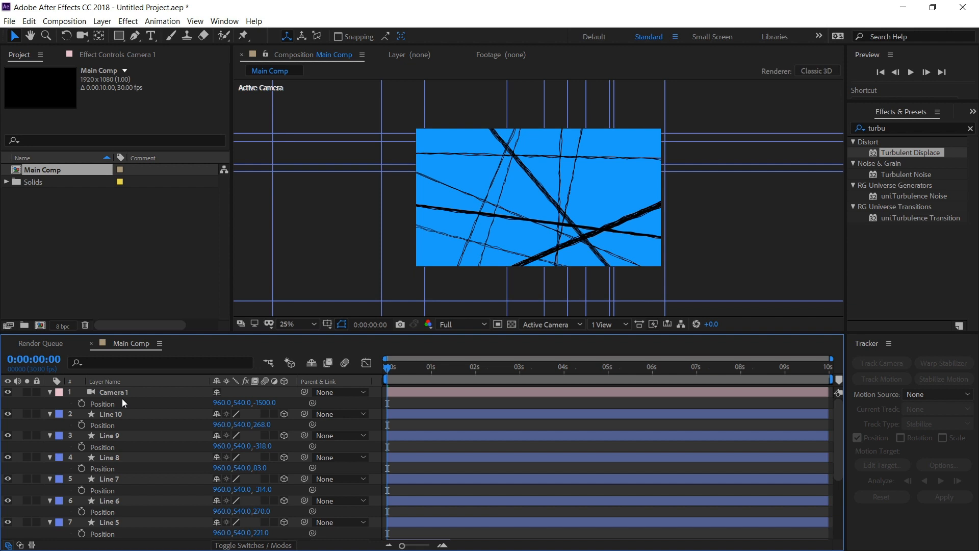
# - Display the composition in two views, with the Top view beside the Active Camera view
pyautogui.hotkey('shift', '/')
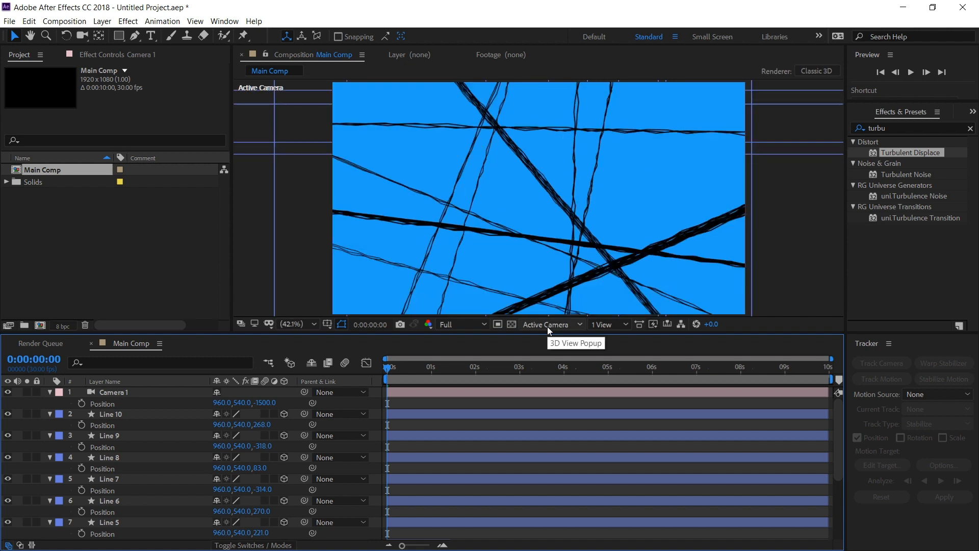
pyautogui.click(546, 327)
pyautogui.click(558, 398)
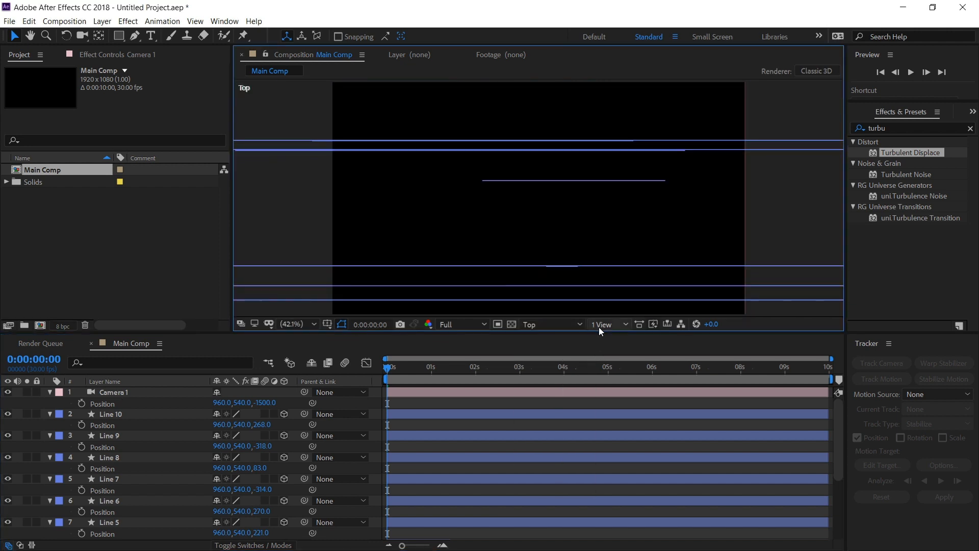
pyautogui.click(598, 326)
pyautogui.click(618, 352)
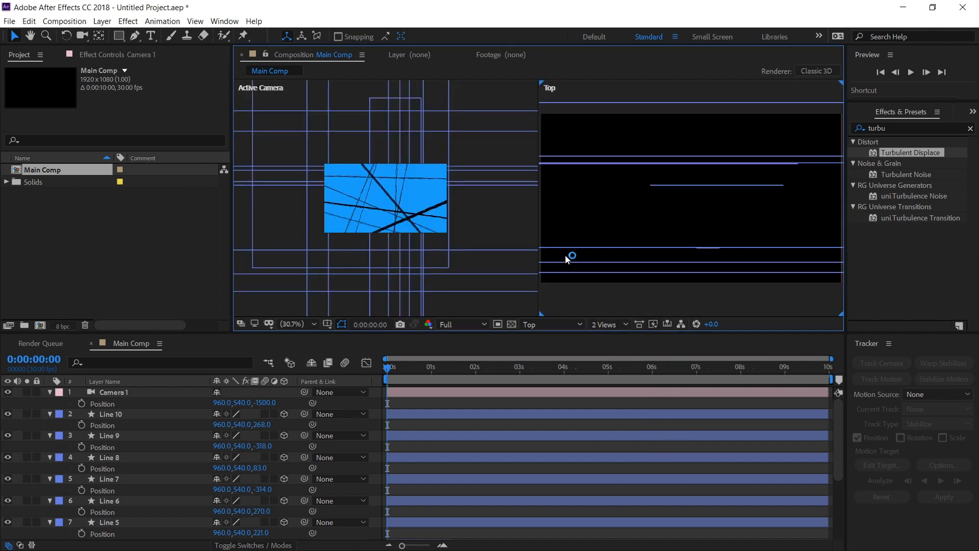
# - Add a Position keyframe to Camera 1 at 0:00:00:00 and show the whole camera in the Top view
pyautogui.click(122, 391)
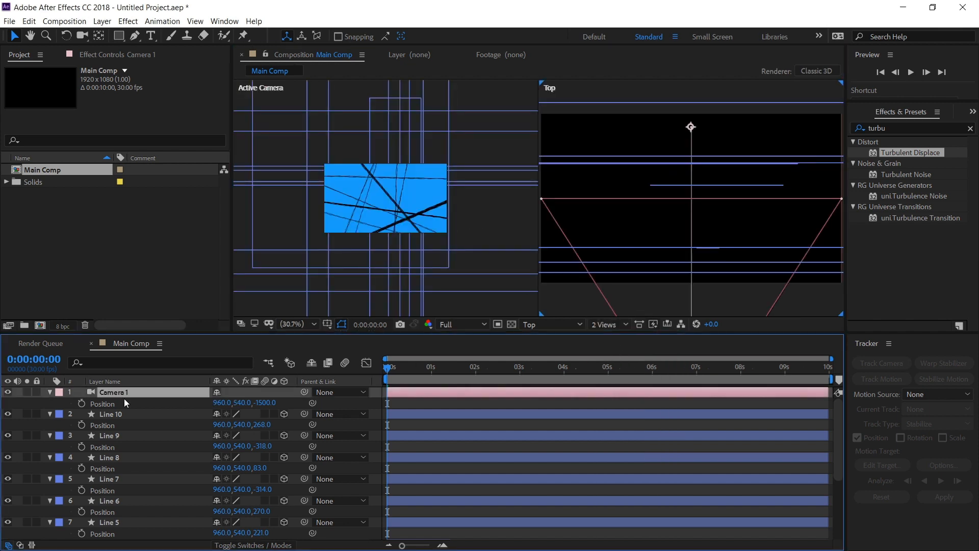
pyautogui.click(81, 403)
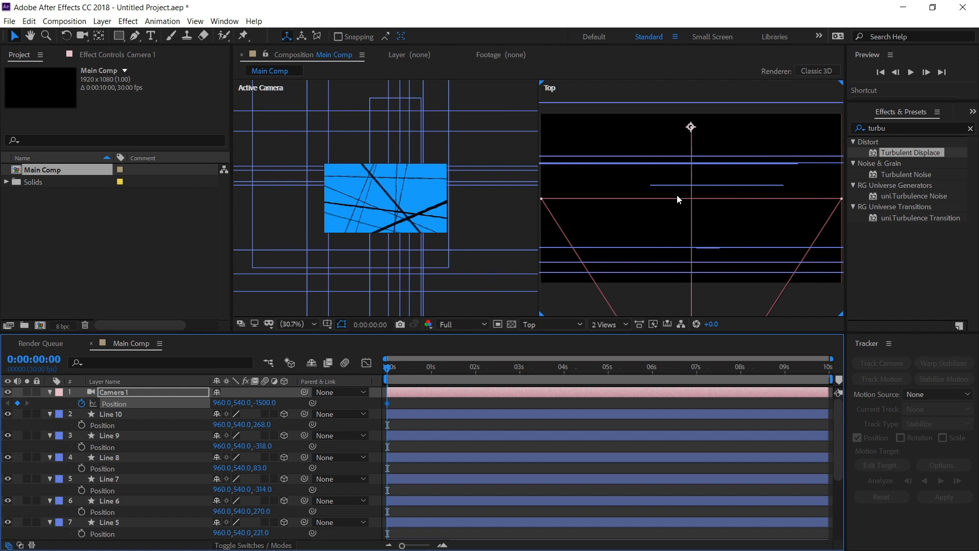
pyautogui.scroll(-2, 679, 201)
pyautogui.scroll(-2, 692, 229)
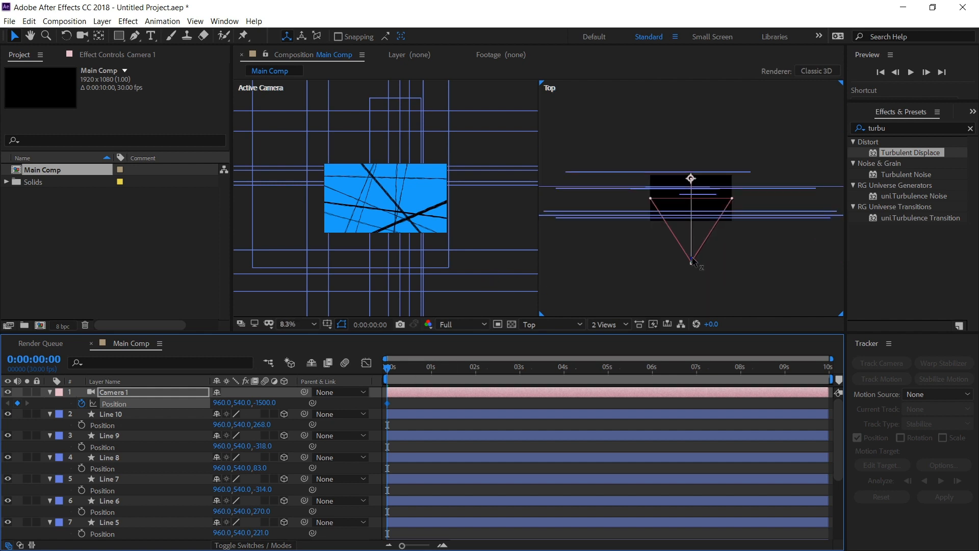
# - In the Top view, move Camera 1 back to Z about -2664 at the first frame and forward to about 828, 540, -72 at 0:00:09:29
pyautogui.moveTo(692, 265); pyautogui.dragTo(686, 310)
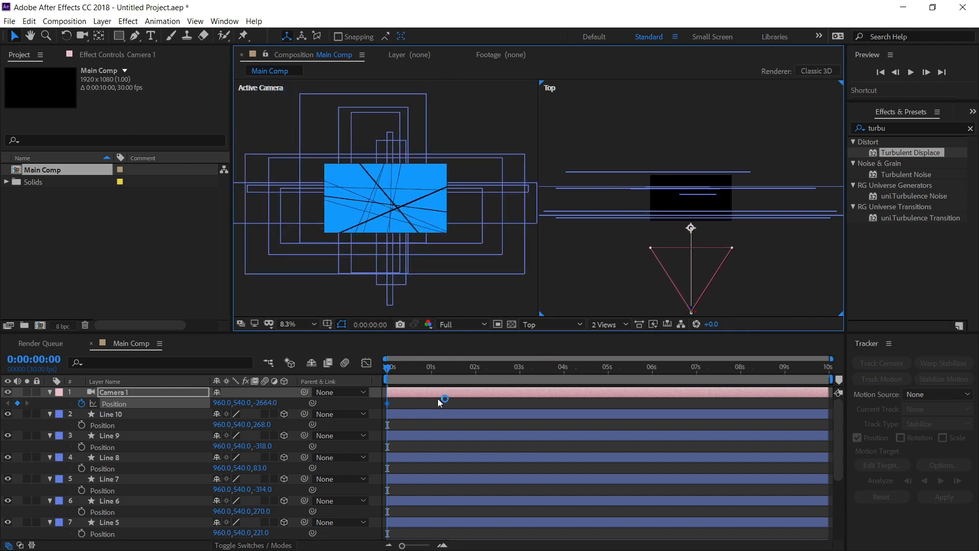
pyautogui.click(390, 375)
pyautogui.moveTo(390, 375); pyautogui.dragTo(836, 378)
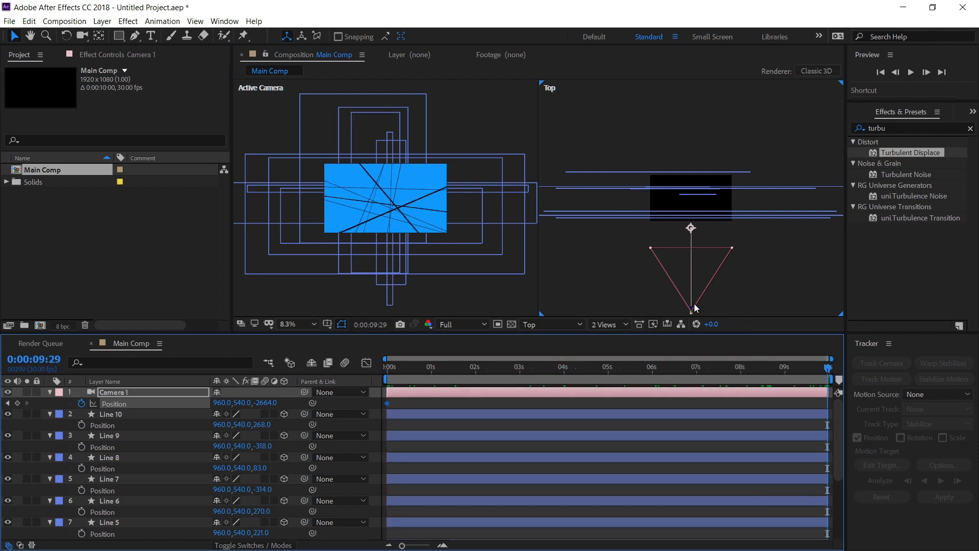
pyautogui.moveTo(692, 309); pyautogui.dragTo(690, 224)
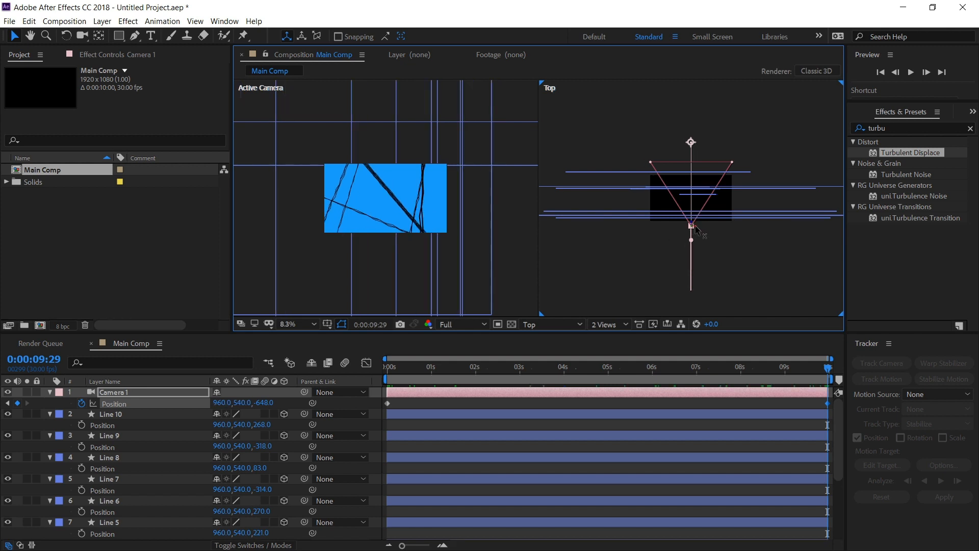
pyautogui.moveTo(696, 229); pyautogui.dragTo(693, 200)
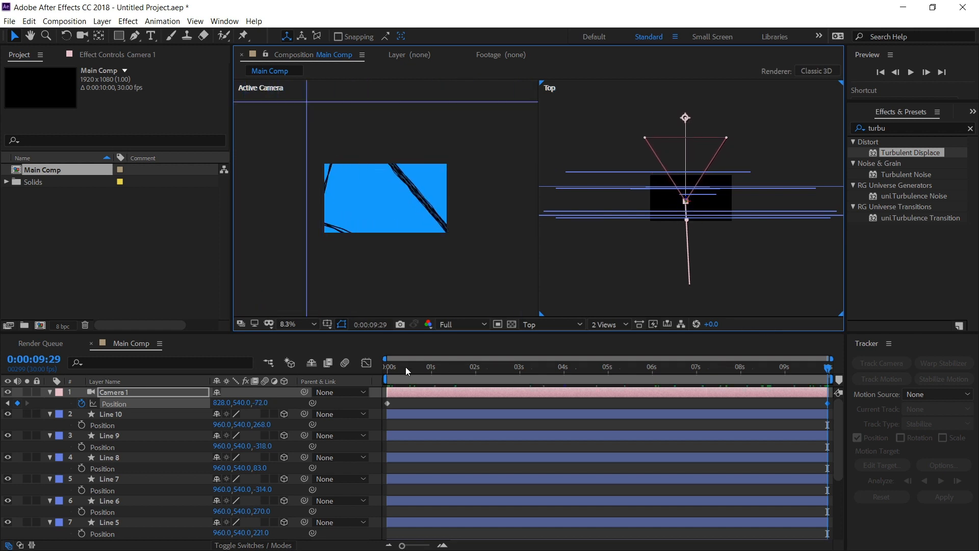
# - Return to the first frame and display the composition in a single Active Camera view fitted to the viewer
pyautogui.moveTo(405, 367); pyautogui.dragTo(383, 368)
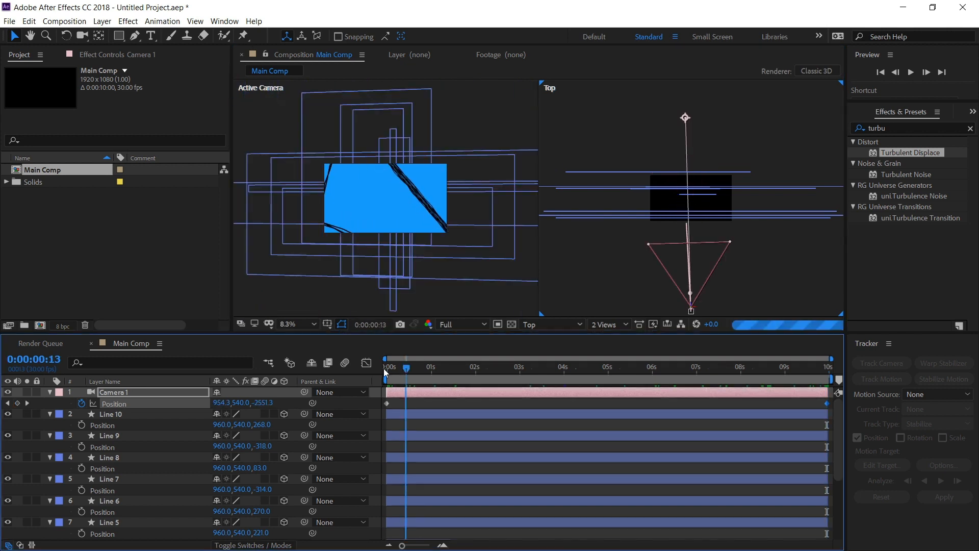
pyautogui.click(458, 326)
pyautogui.click(465, 344)
pyautogui.click(548, 325)
pyautogui.click(550, 338)
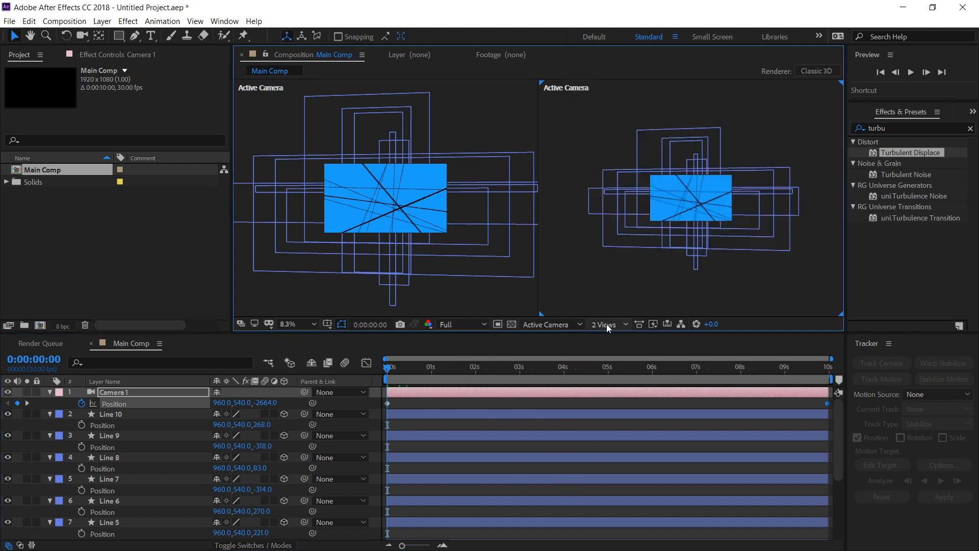
pyautogui.click(607, 324)
pyautogui.click(607, 338)
pyautogui.hotkey('shift', '/')
# - Preview the camera move through the lines up to the last frame and deselect Camera 1
pyautogui.press('space')
pyautogui.moveTo(399, 392); pyautogui.dragTo(813, 400)
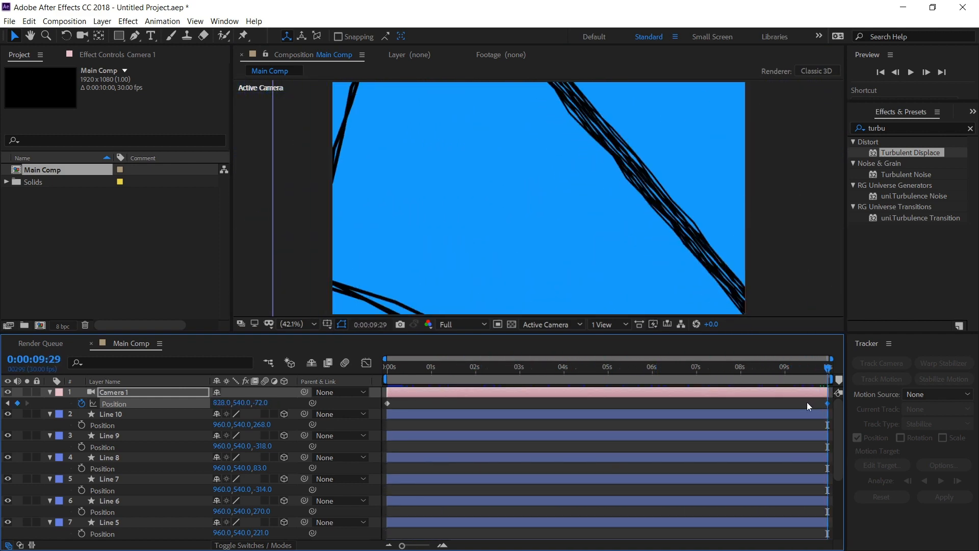
pyautogui.click(501, 386)
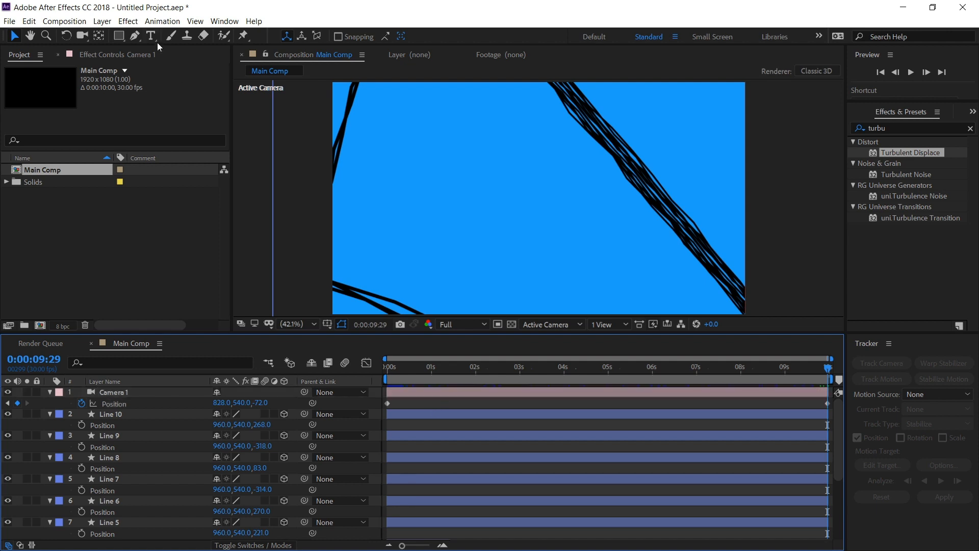
# - Create a new composition named "text placeholder" with the current 1920 x 1080, 30 fps, 10-second settings
pyautogui.click(151, 36)
pyautogui.click(81, 23)
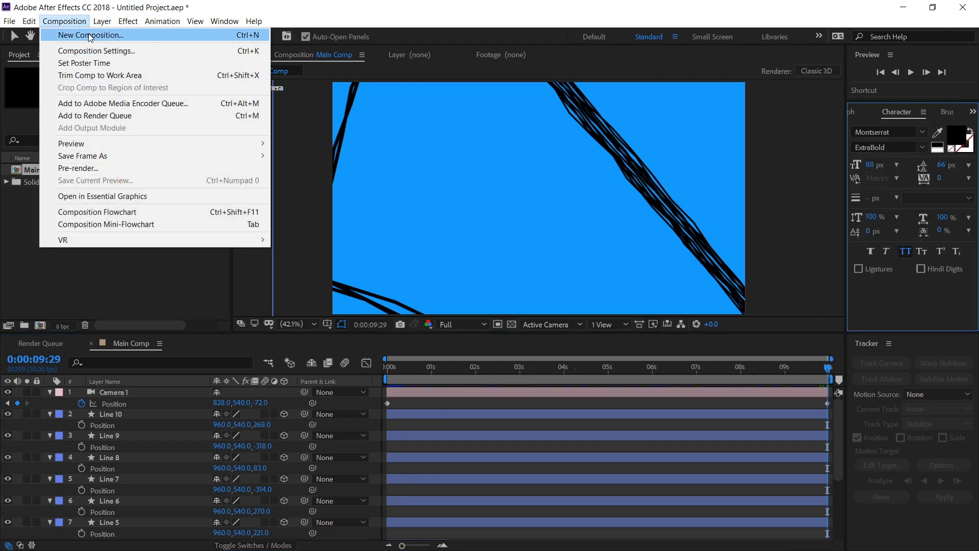
pyautogui.click(90, 35)
pyautogui.write('t')
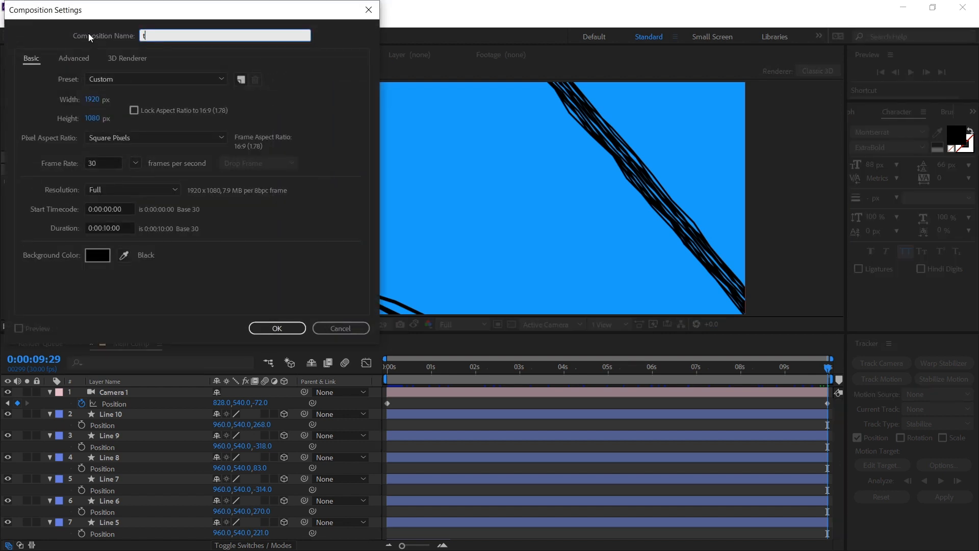
pyautogui.write('ext placeh')
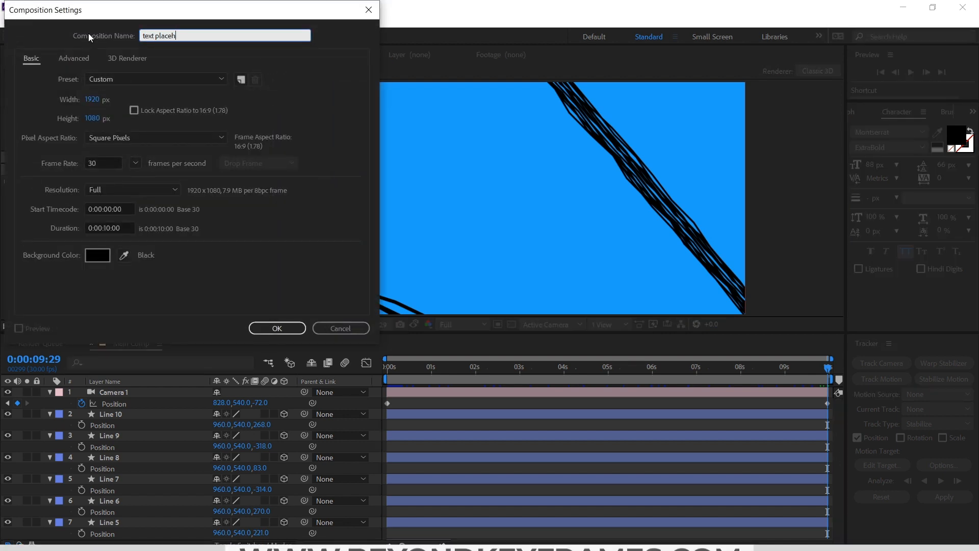
pyautogui.write('older')
pyautogui.press('Return')
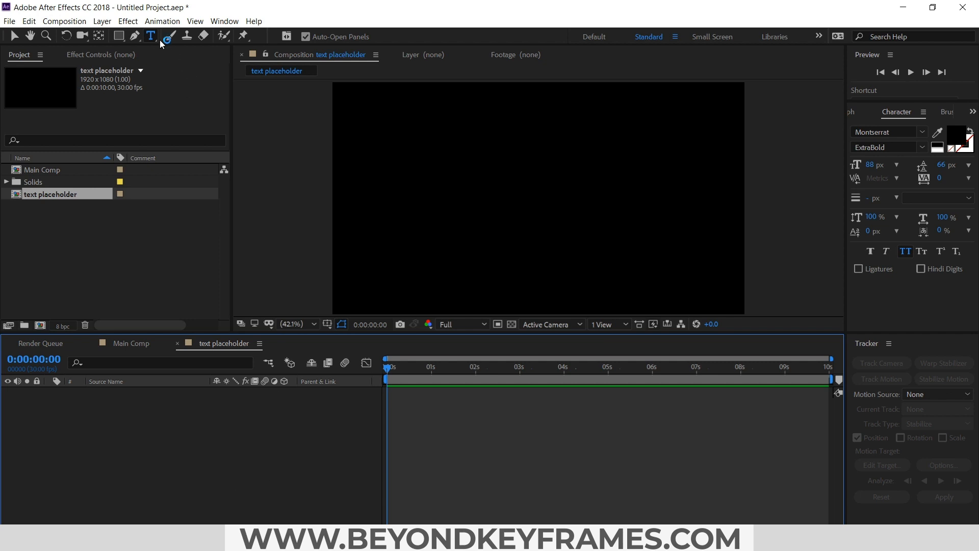
# - Add the text AMAZING in black at 152 px, showing the composition over the transparency grid
pyautogui.click(485, 223)
pyautogui.write('AMAZING')
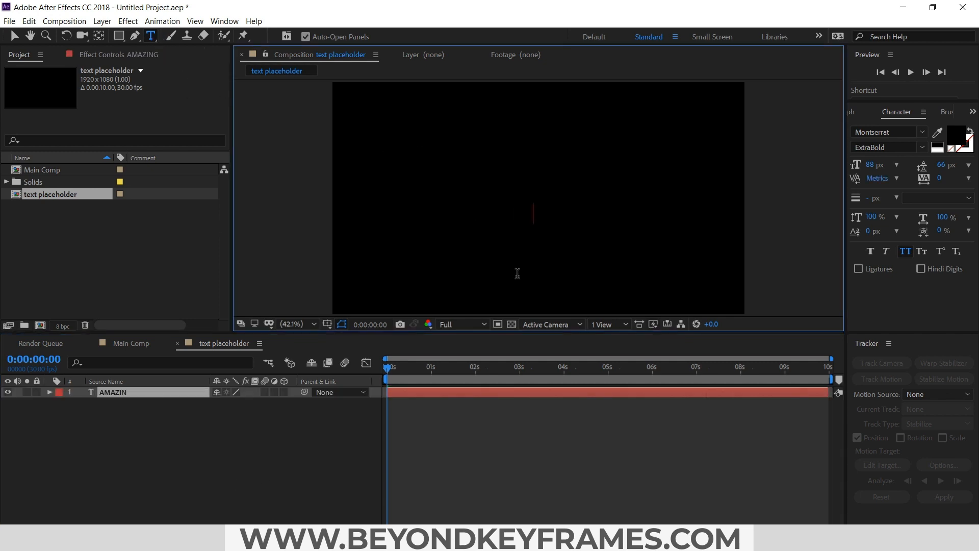
pyautogui.hotkey('ctrl', 'a')
pyautogui.click(937, 146)
pyautogui.click(511, 325)
pyautogui.click(116, 392)
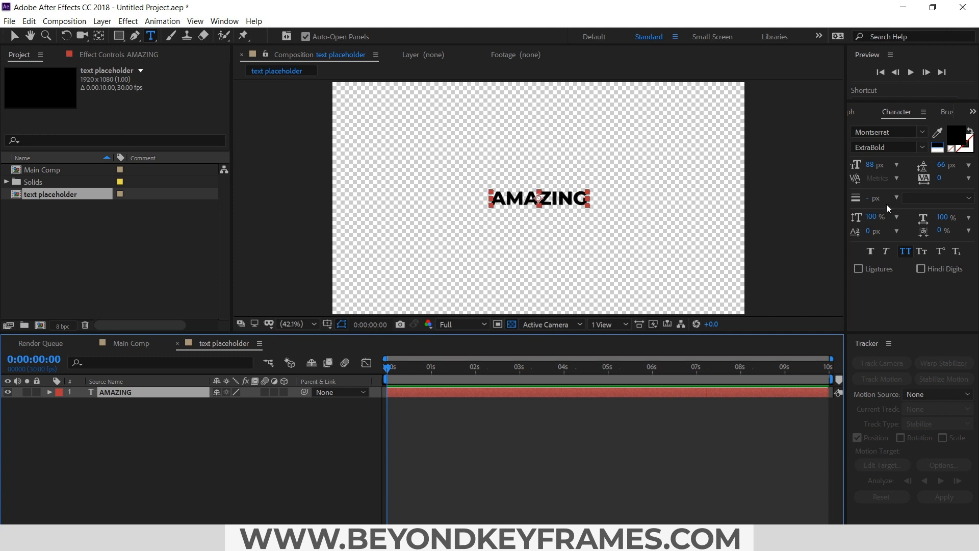
pyautogui.moveTo(869, 164); pyautogui.dragTo(907, 163)
# - Place the text placeholder composition in Main Comp directly below Camera 1 and make it a 3D layer
pyautogui.click(133, 342)
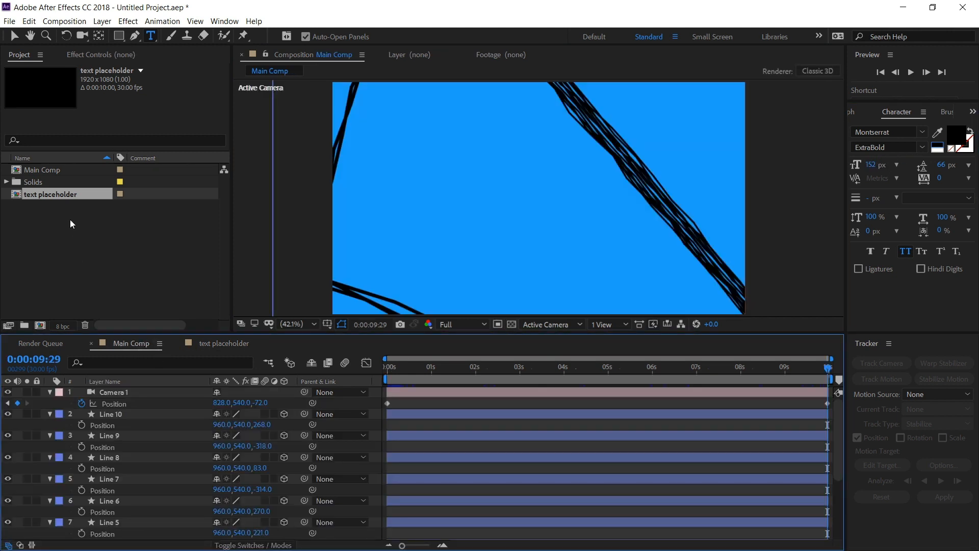
pyautogui.moveTo(63, 197); pyautogui.dragTo(125, 404)
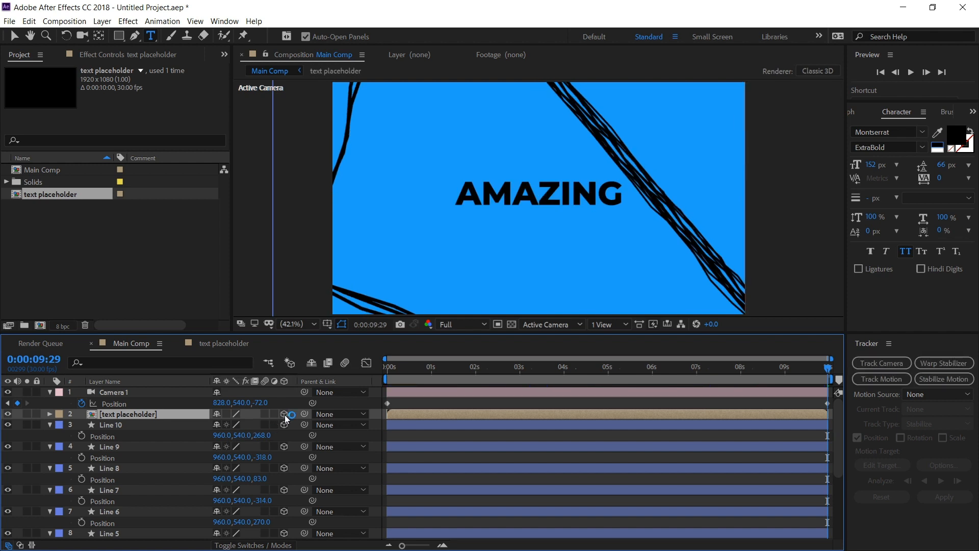
pyautogui.click(284, 414)
# - Push the text placeholder layer back in depth, placing it at about 807, 580, 827
pyautogui.scroll(-4, 474, 278)
pyautogui.press('v')
pyautogui.press('p')
pyautogui.moveTo(256, 425); pyautogui.dragTo(677, 424)
pyautogui.scroll(1, 566, 181)
pyautogui.moveTo(221, 424); pyautogui.dragTo(184, 403)
pyautogui.hotkey('ctrl', 'z')
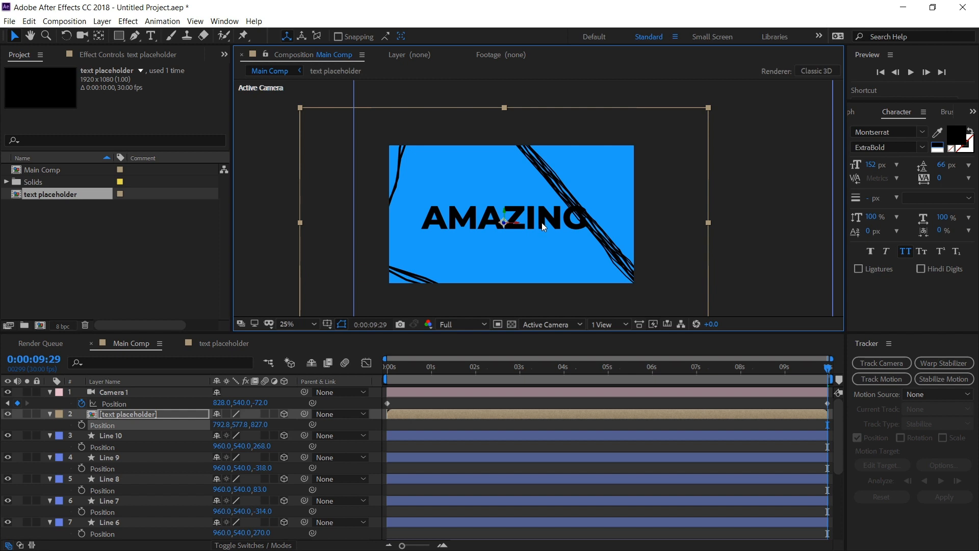
pyautogui.moveTo(542, 223); pyautogui.dragTo(544, 226)
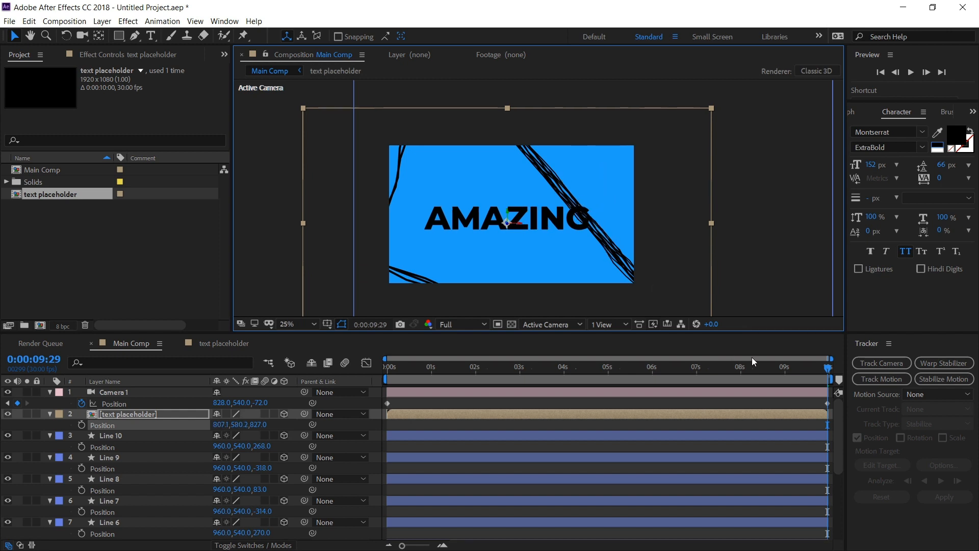
# - Show Camera 1 in a Top view beside the Active Camera view and shift its last-frame X Position to about 740
pyautogui.click(789, 393)
pyautogui.click(555, 325)
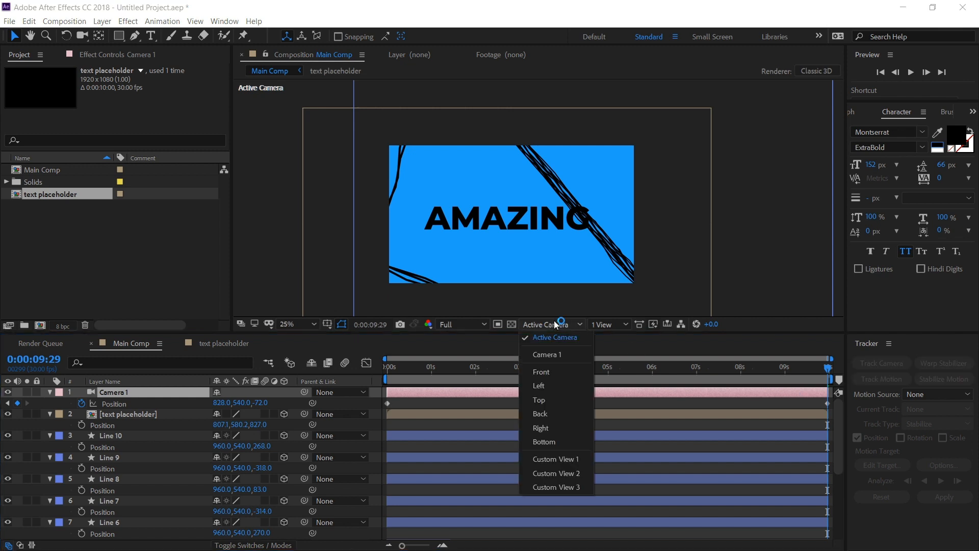
pyautogui.click(549, 398)
pyautogui.click(607, 325)
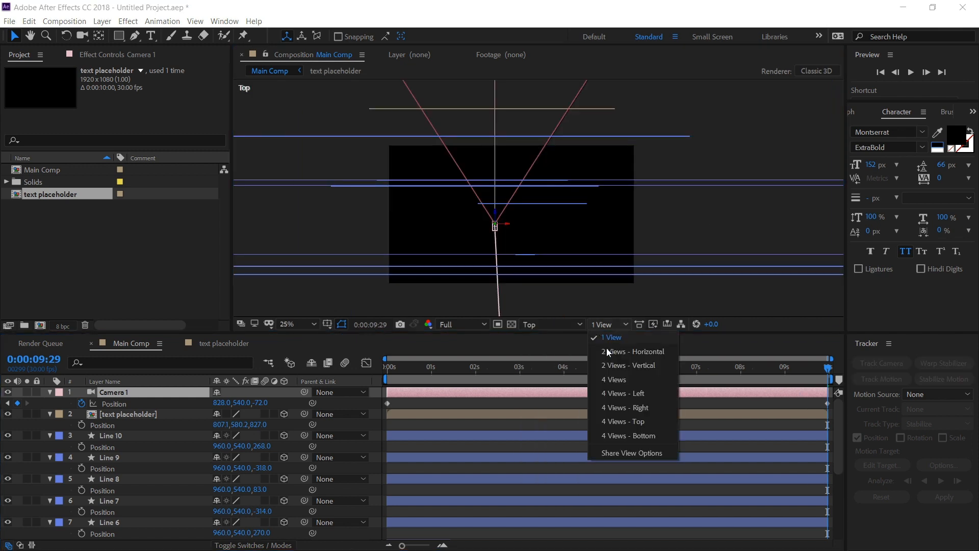
pyautogui.click(607, 361)
pyautogui.moveTo(656, 227); pyautogui.dragTo(642, 229)
# - Switch the composition back to a single Active Camera view
pyautogui.click(563, 326)
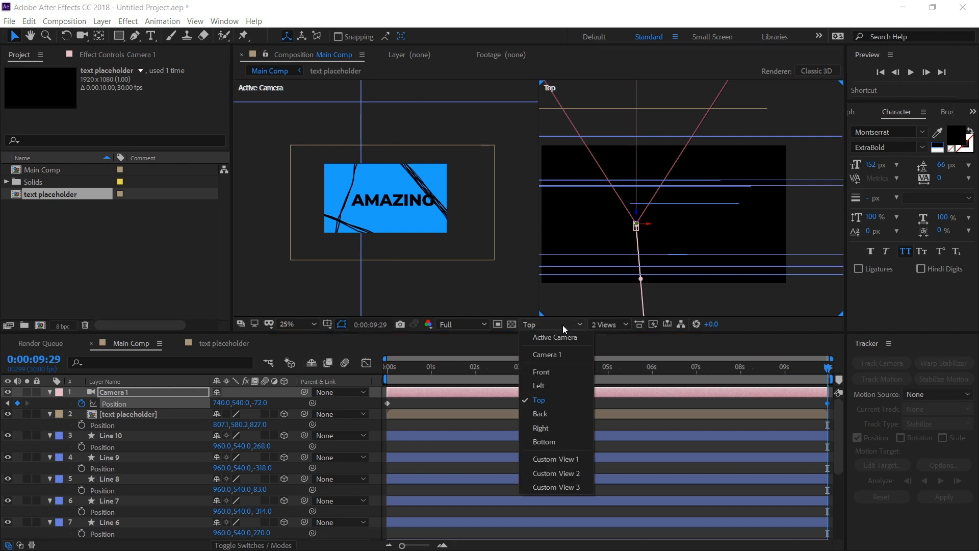
pyautogui.click(557, 337)
pyautogui.click(608, 325)
pyautogui.click(606, 337)
# - Scale the text placeholder layer to 82% and center AMAZING in the frame
pyautogui.click(188, 415)
pyautogui.press('s')
pyautogui.moveTo(230, 424); pyautogui.dragTo(222, 424)
pyautogui.moveTo(580, 247); pyautogui.dragTo(566, 245)
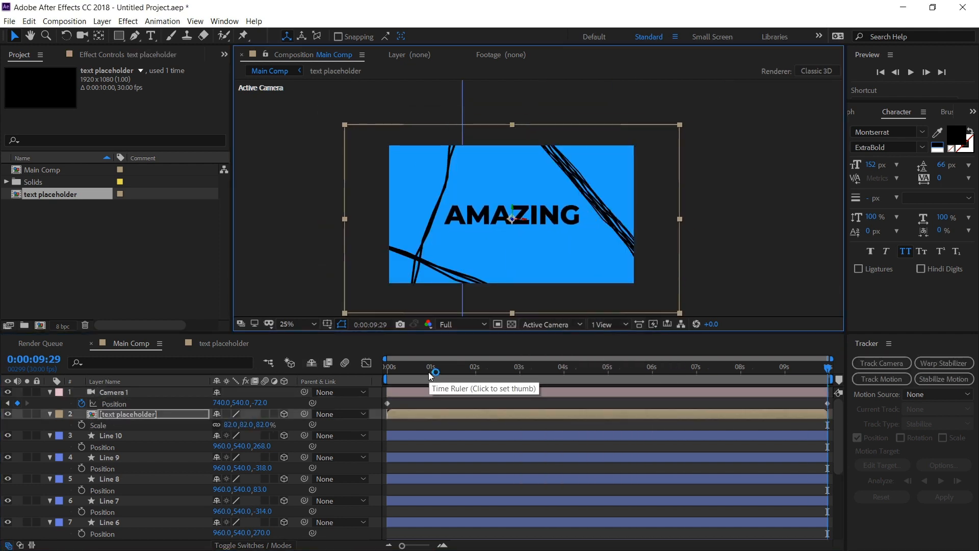
# - Keyframe the text placeholder's Opacity from 0% shortly after 2 seconds to 100% just before 3 seconds
pyautogui.moveTo(431, 370); pyautogui.dragTo(489, 384)
pyautogui.click(173, 414)
pyautogui.press('t')
pyautogui.click(81, 425)
pyautogui.moveTo(489, 425); pyautogui.dragTo(516, 424)
pyautogui.moveTo(220, 425); pyautogui.dragTo(168, 425)
# - Start previewing the text fade and set the composition's viewing resolution to Quarter
pyautogui.press('space')
pyautogui.click(463, 324)
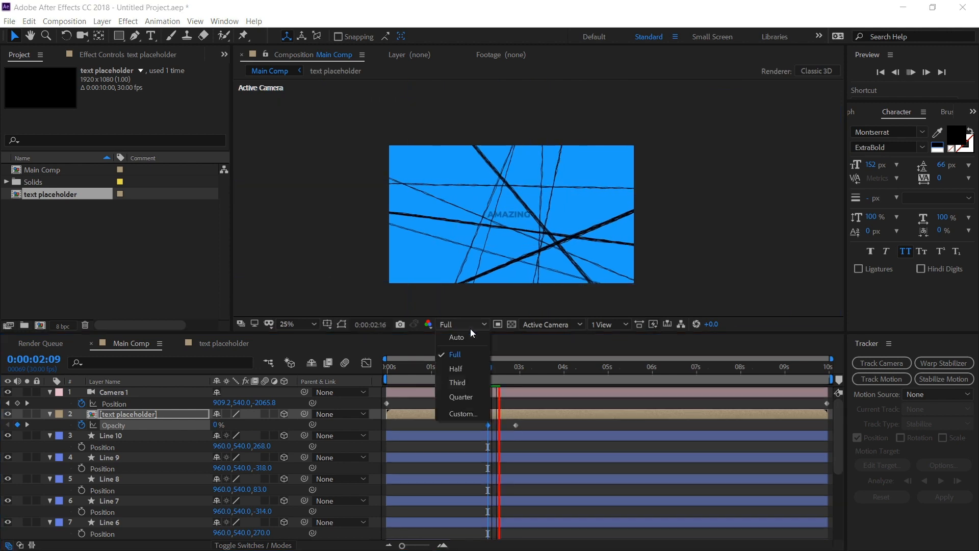
pyautogui.click(461, 396)
# - Move both Opacity keyframes of the text placeholder layer so the fade-in starts at 0:00:07:23
pyautogui.moveTo(515, 368); pyautogui.dragTo(730, 380)
pyautogui.moveTo(488, 427); pyautogui.dragTo(525, 430)
pyautogui.moveTo(488, 425); pyautogui.dragTo(731, 431)
# - Preview the animation and scrub through it to check the text reveal at the end
pyautogui.press('space')
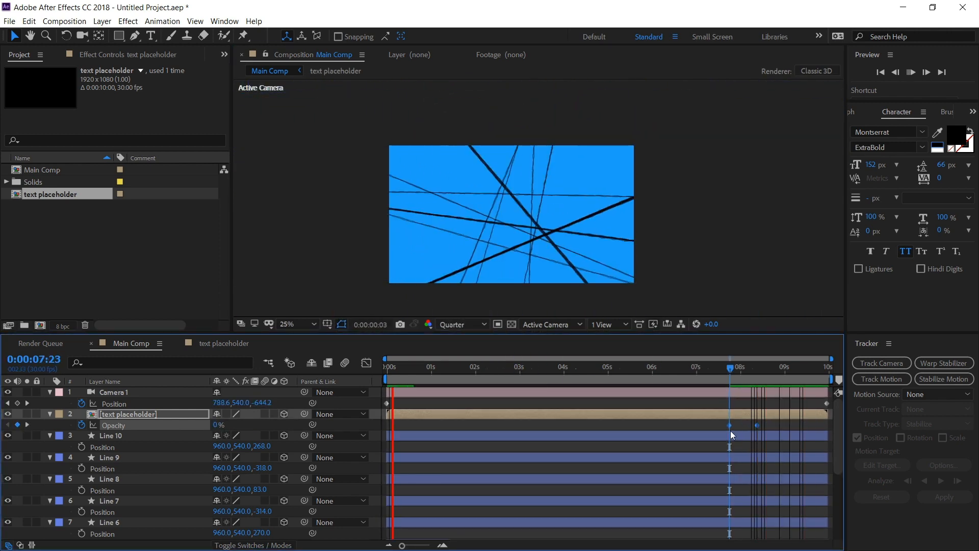
pyautogui.click(706, 423)
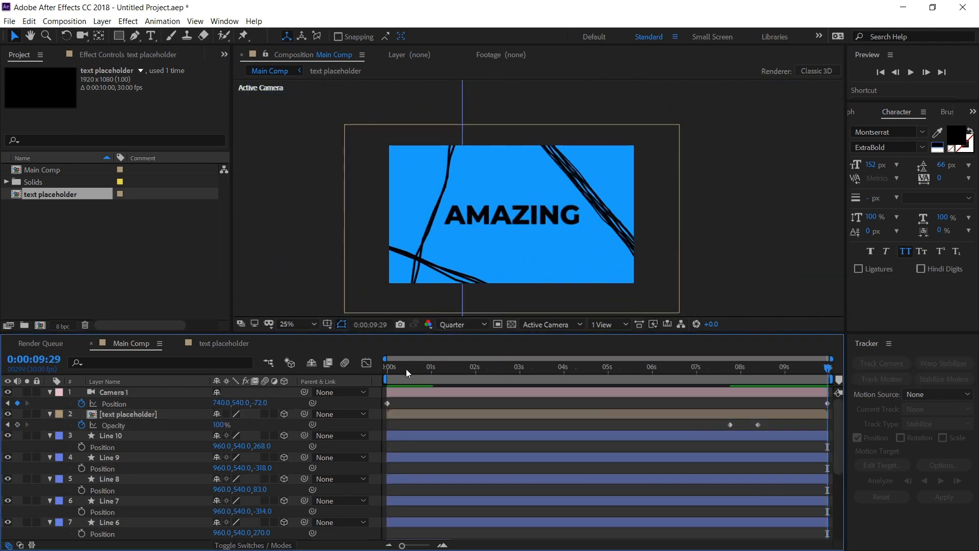
pyautogui.moveTo(406, 368); pyautogui.dragTo(825, 390)
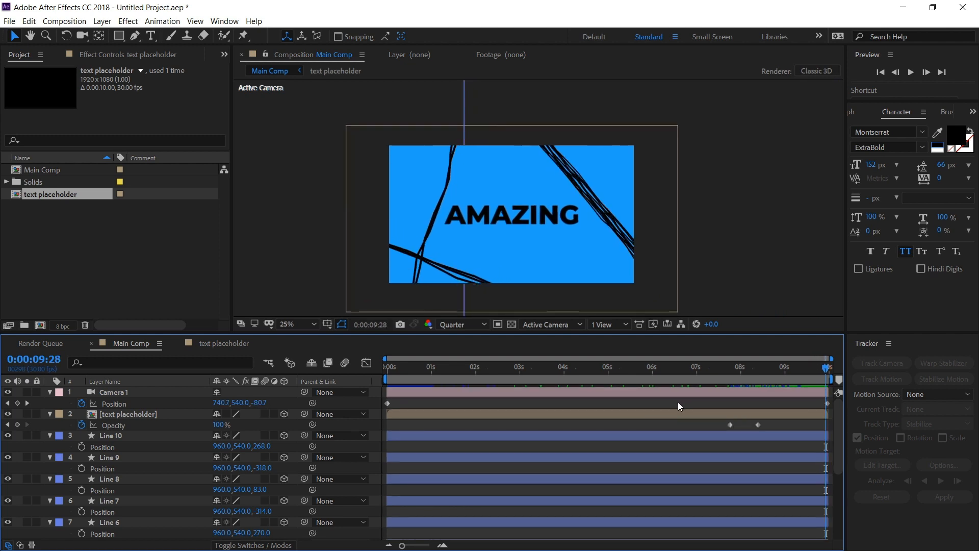